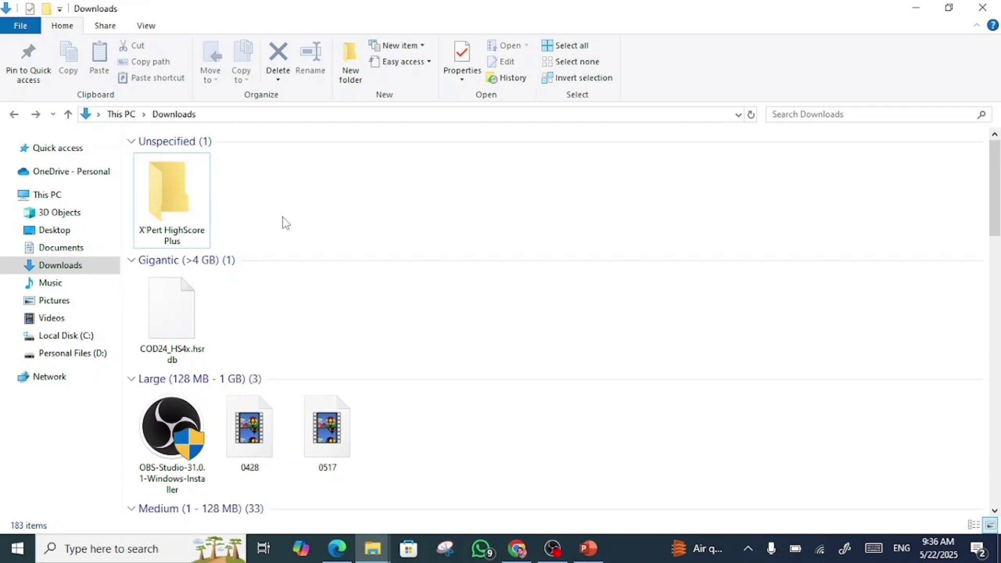
# - Open the X'Pert HighScore Plus > xhighscoreplus folder and launch the setup application
pyautogui.click(160, 210)
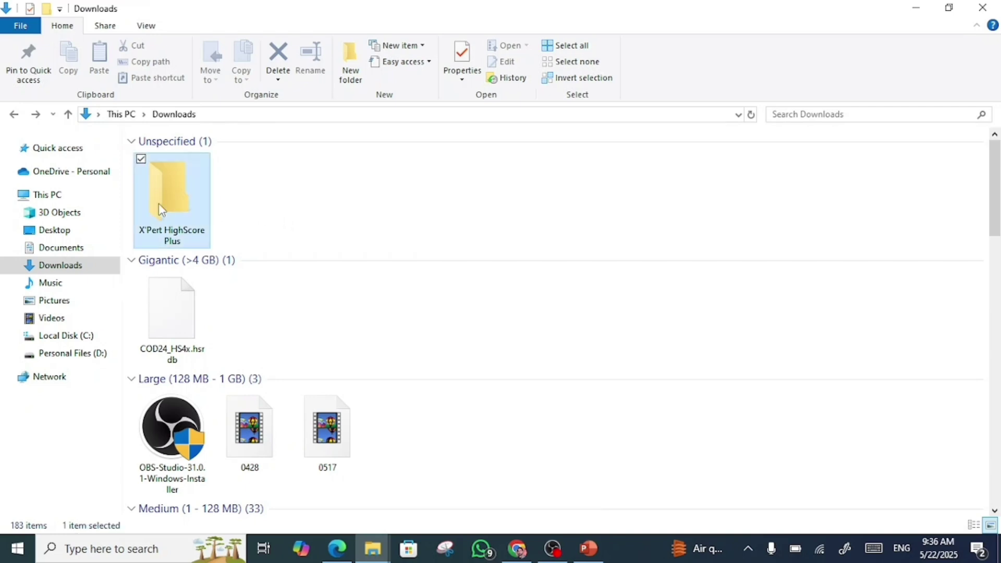
pyautogui.doubleClick(160, 209)
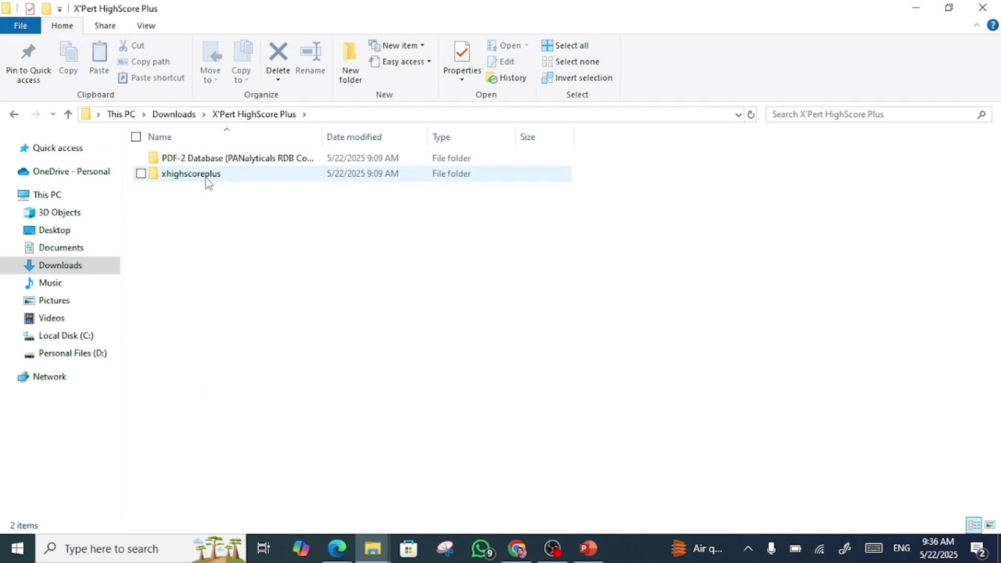
pyautogui.doubleClick(207, 183)
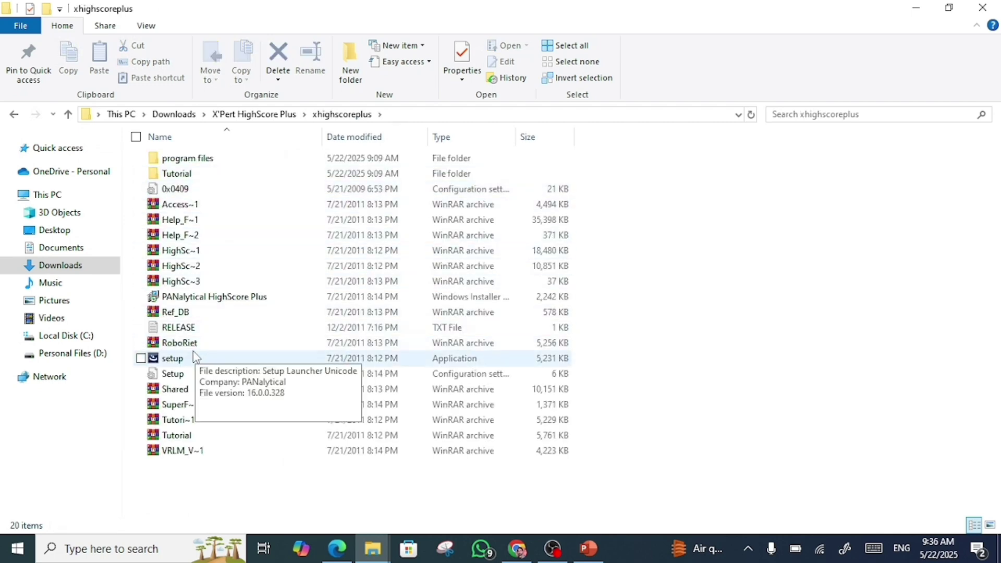
pyautogui.click(172, 362)
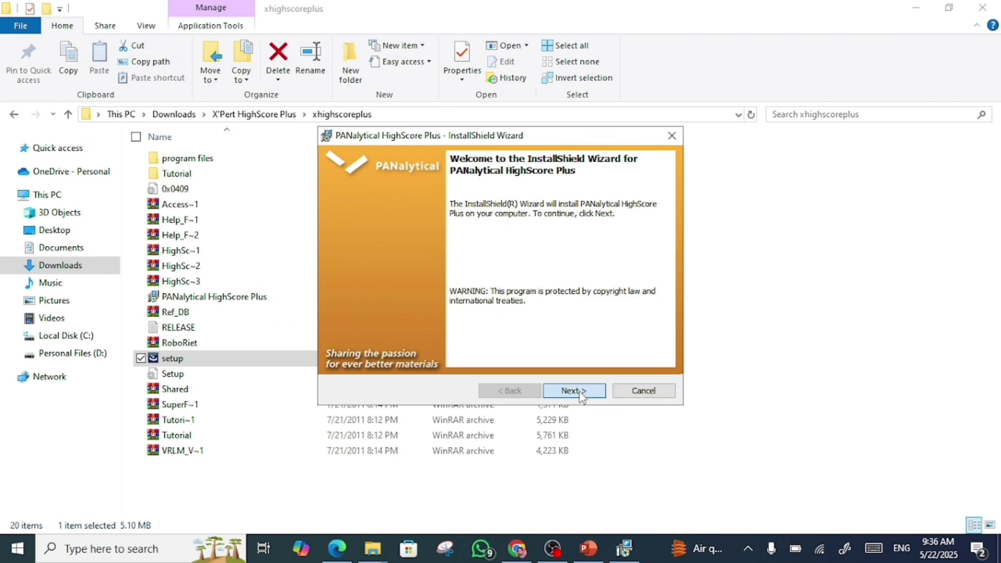
# - Accept the license and install HighScore Plus with default user details and installation folder
pyautogui.click(579, 391)
pyautogui.click(417, 339)
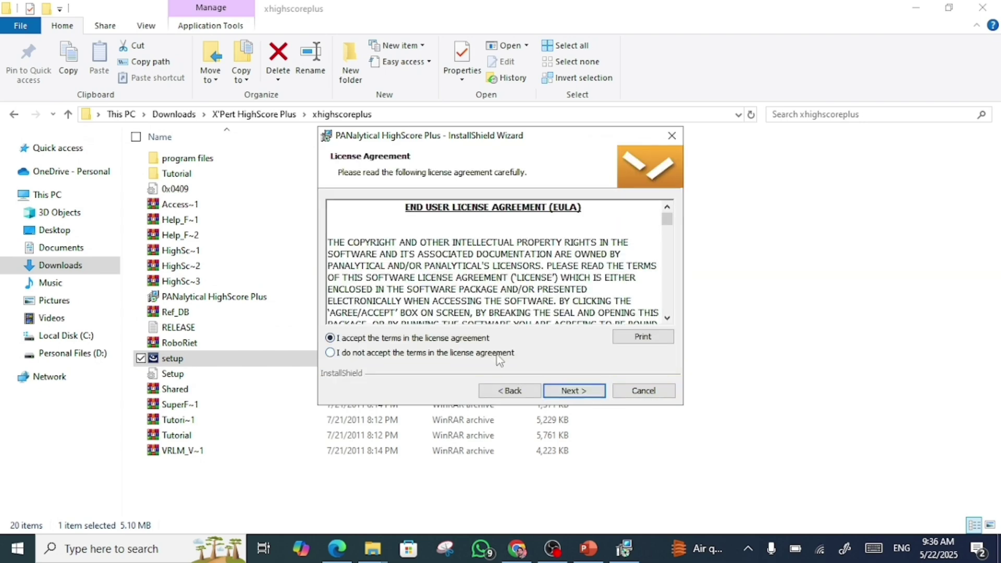
pyautogui.click(574, 390)
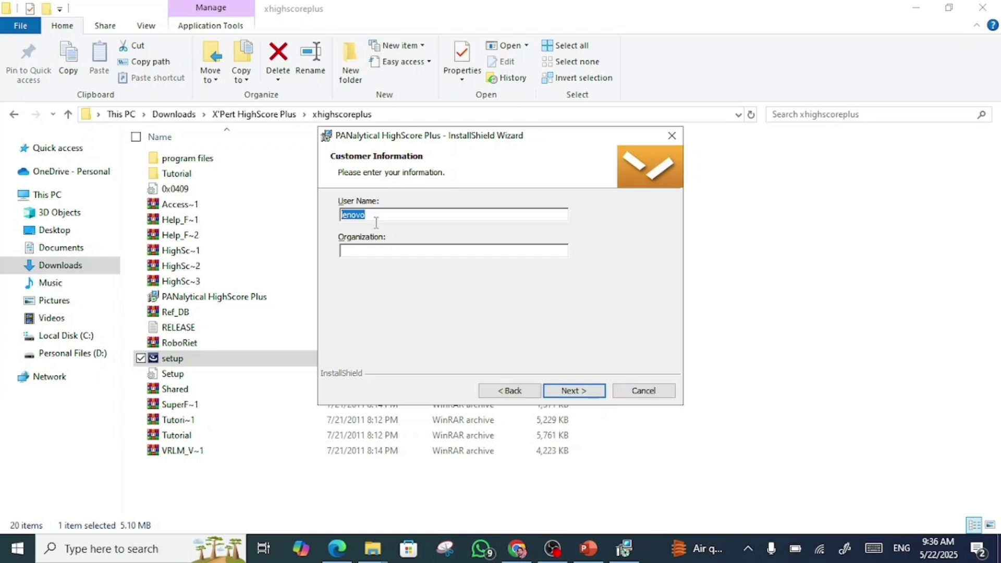
pyautogui.click(571, 390)
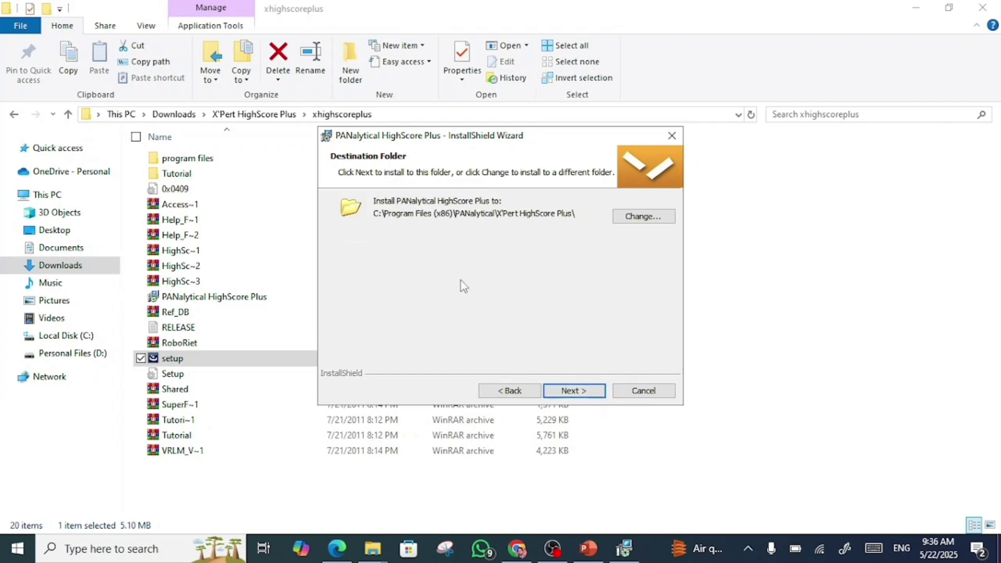
pyautogui.click(574, 389)
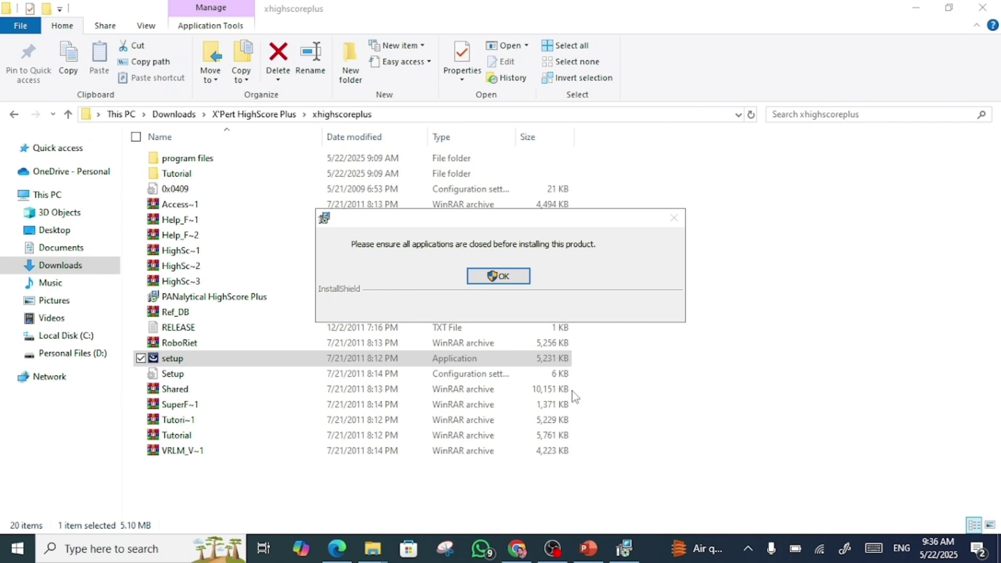
pyautogui.click(500, 277)
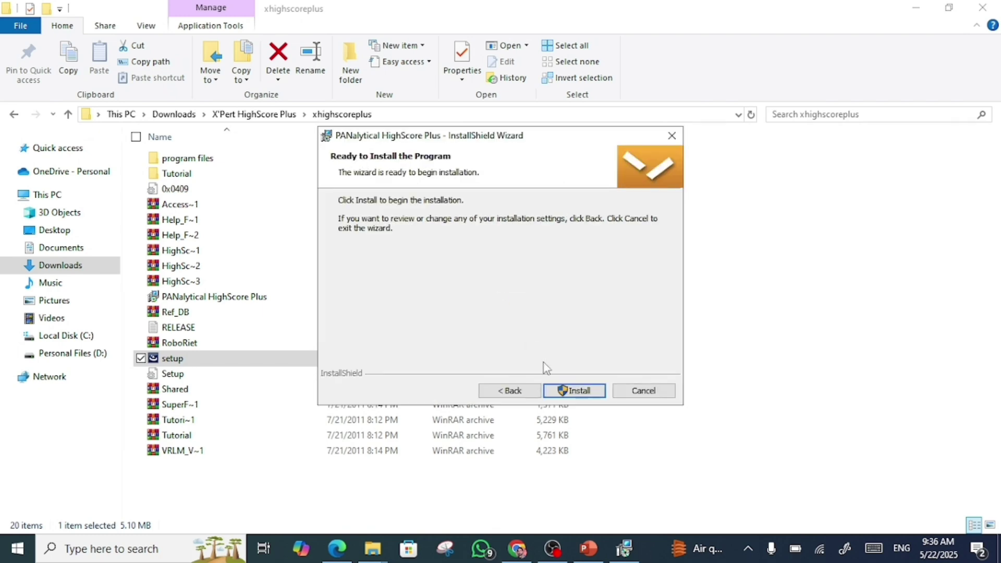
pyautogui.click(559, 389)
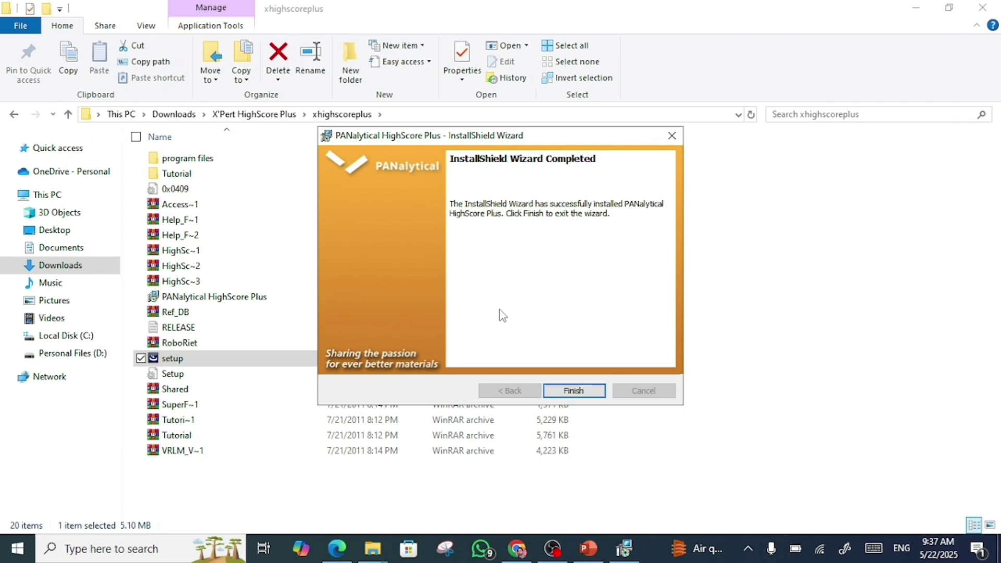
# - Finish the installer, launch HighScore Plus from the desktop, and open Customize > Manage Databases
pyautogui.click(573, 391)
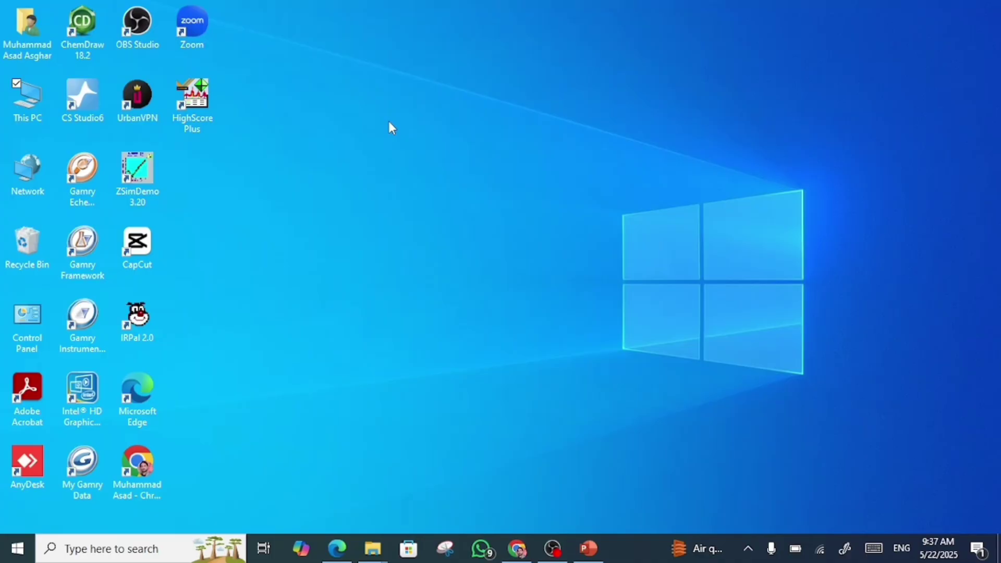
pyautogui.click(195, 113)
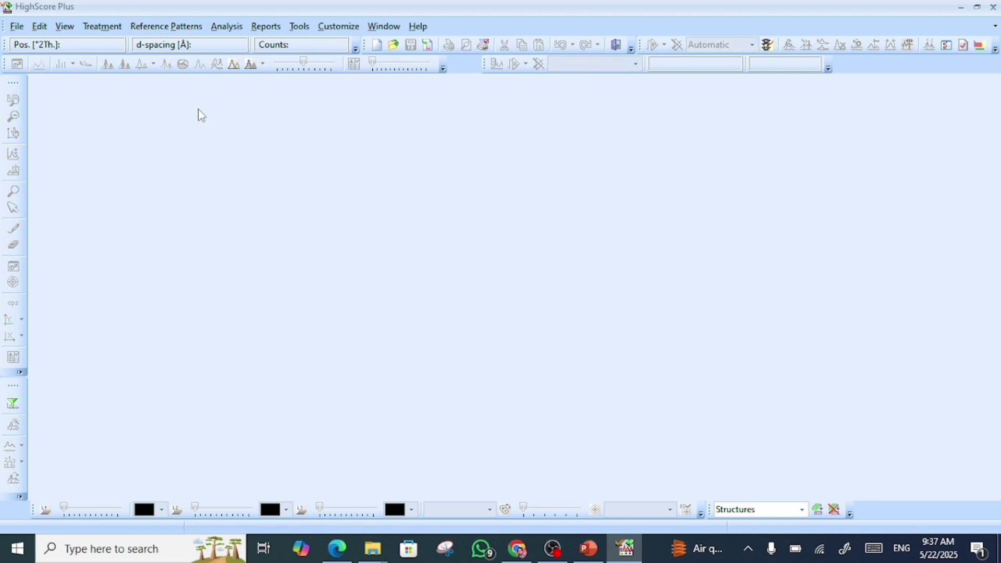
pyautogui.click(330, 29)
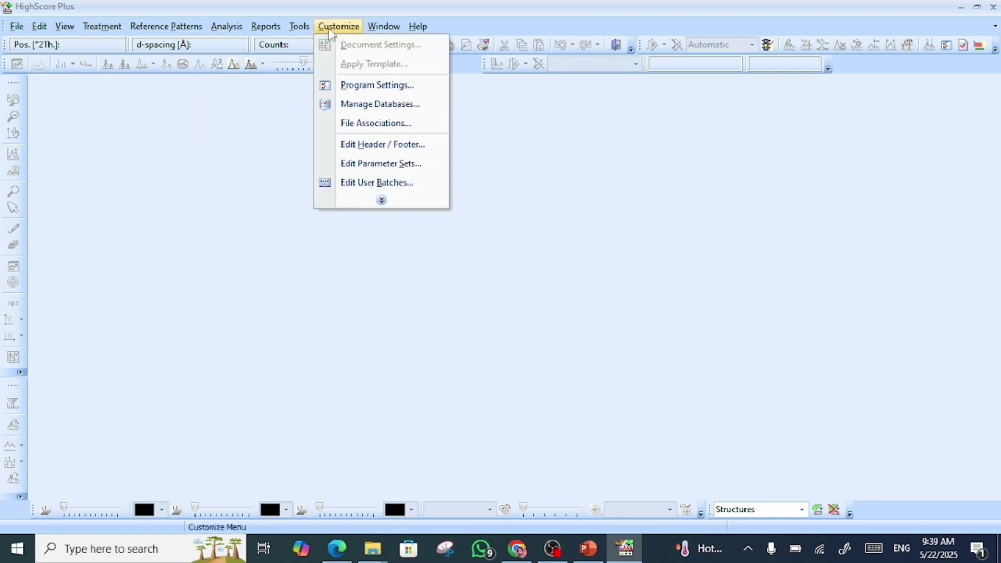
pyautogui.click(380, 104)
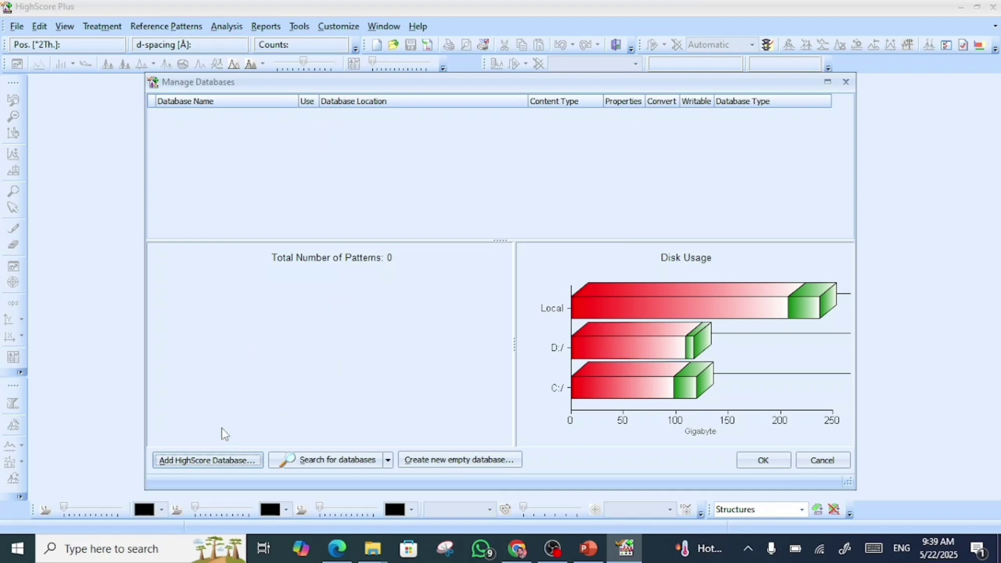
# - Add ReferenceDatabase.PDB and enable PDF-2 Release 2001 for 136,895 patterns
pyautogui.click(176, 468)
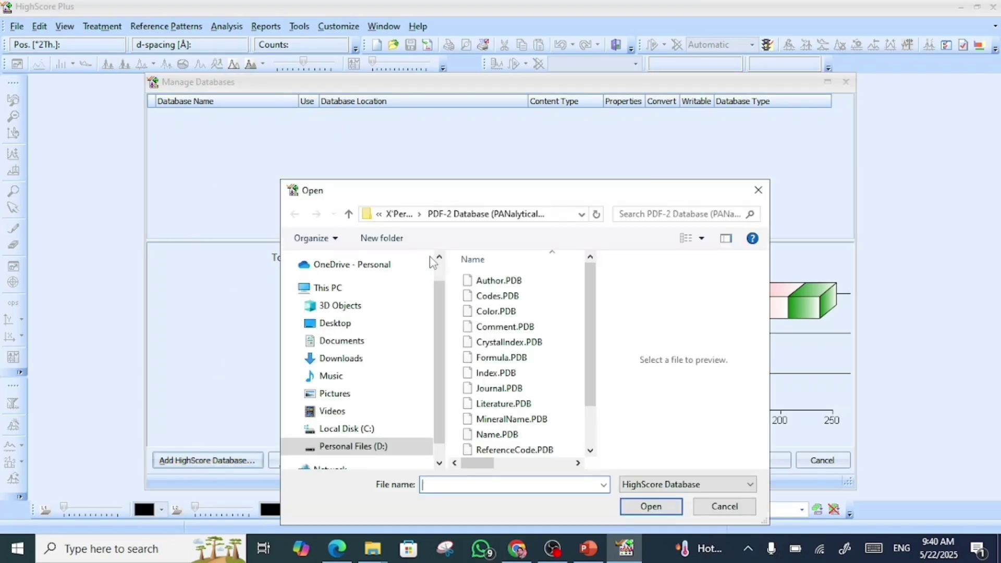
pyautogui.scroll(-1, 532, 298)
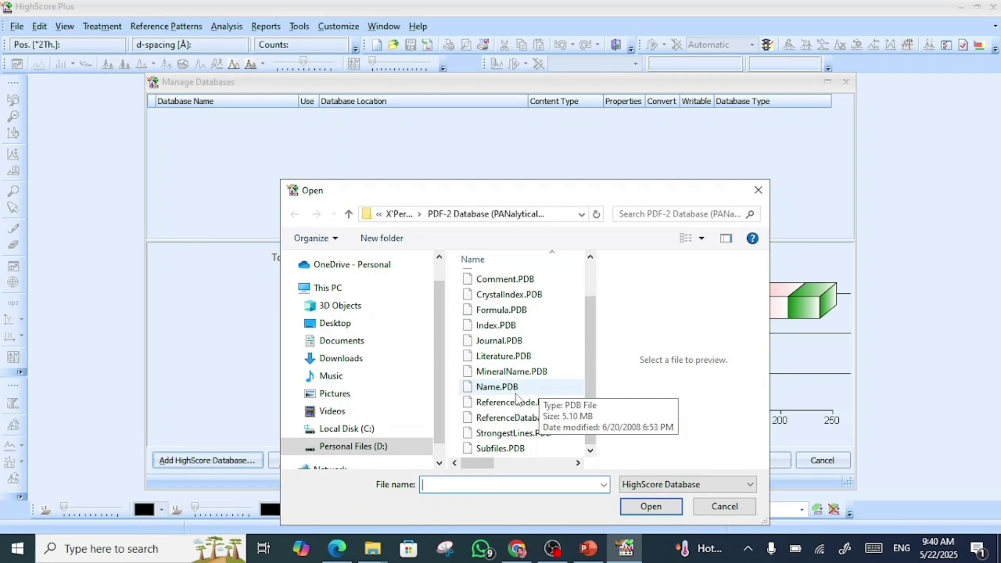
pyautogui.click(505, 423)
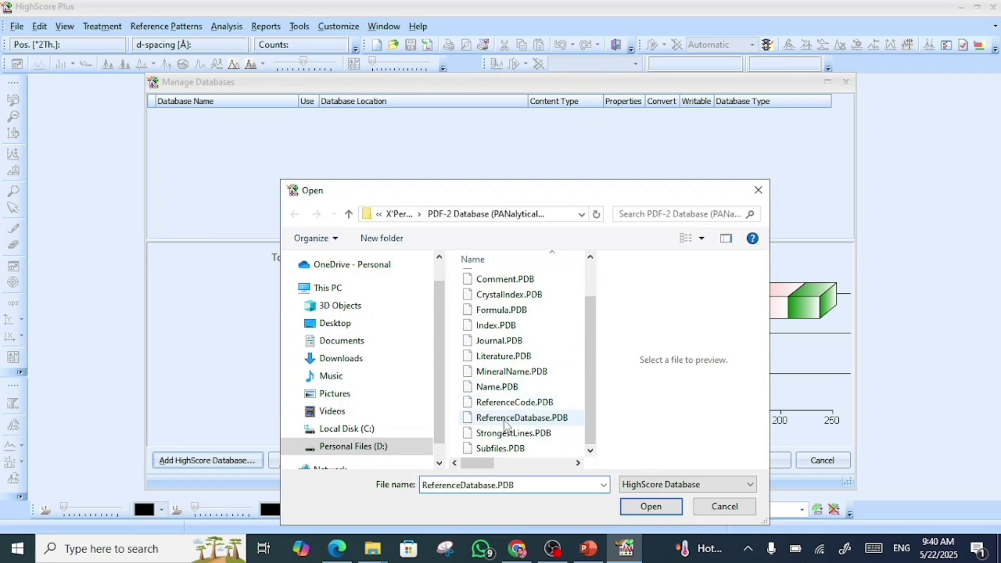
pyautogui.click(651, 506)
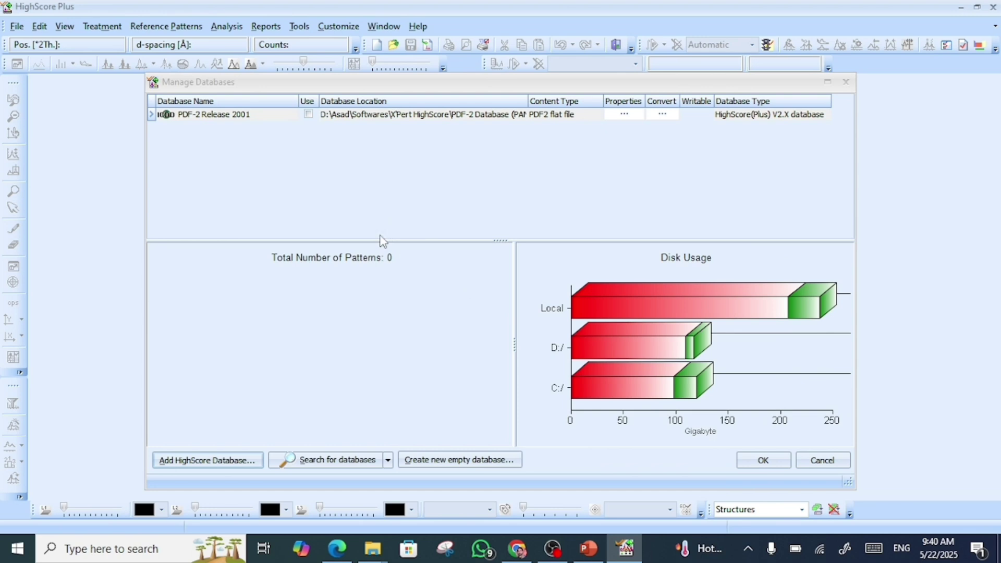
pyautogui.click(308, 114)
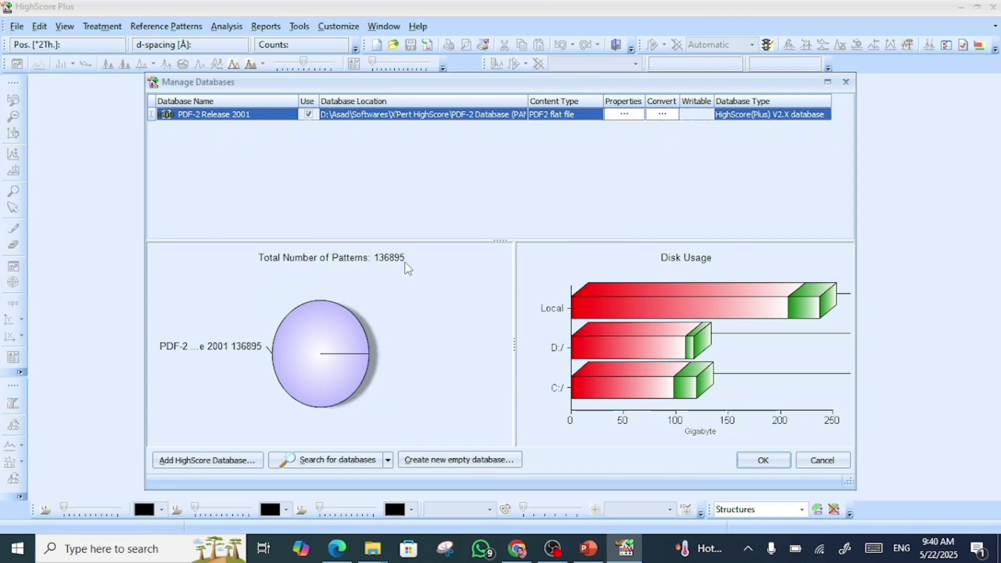
pyautogui.click(313, 461)
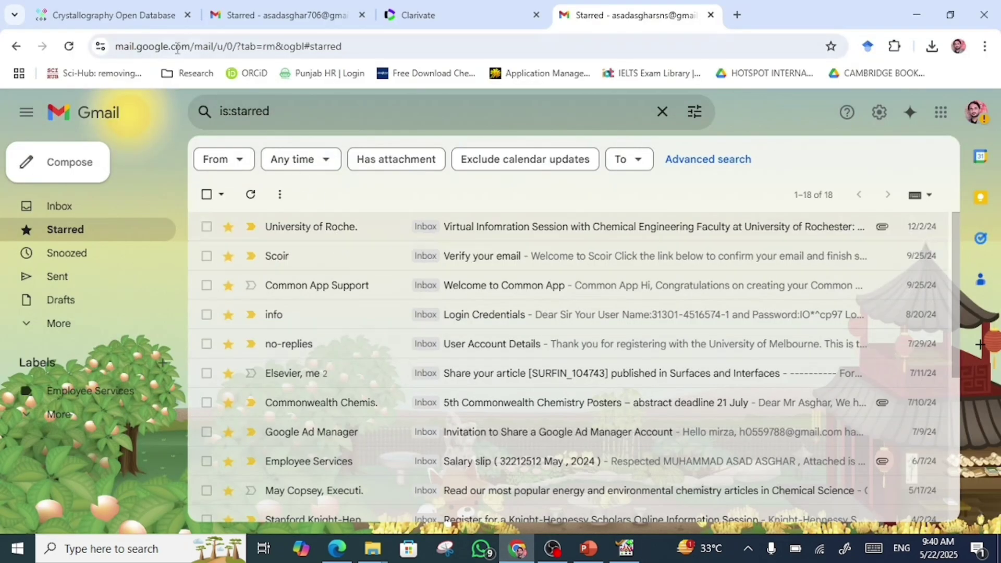
# - Search 'cod database' in a new browser tab and go to the COD What's New page
pyautogui.click(138, 14)
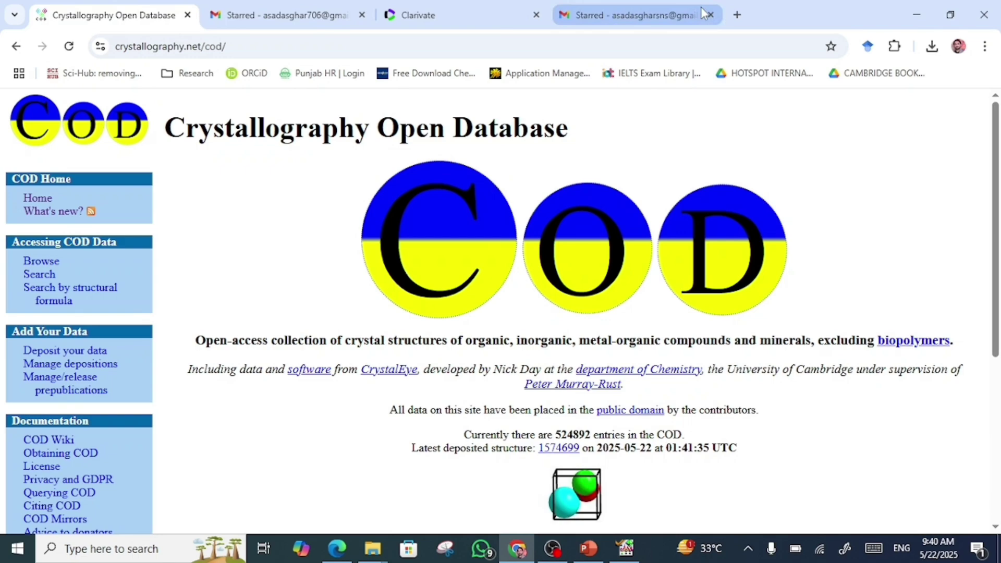
pyautogui.click(737, 14)
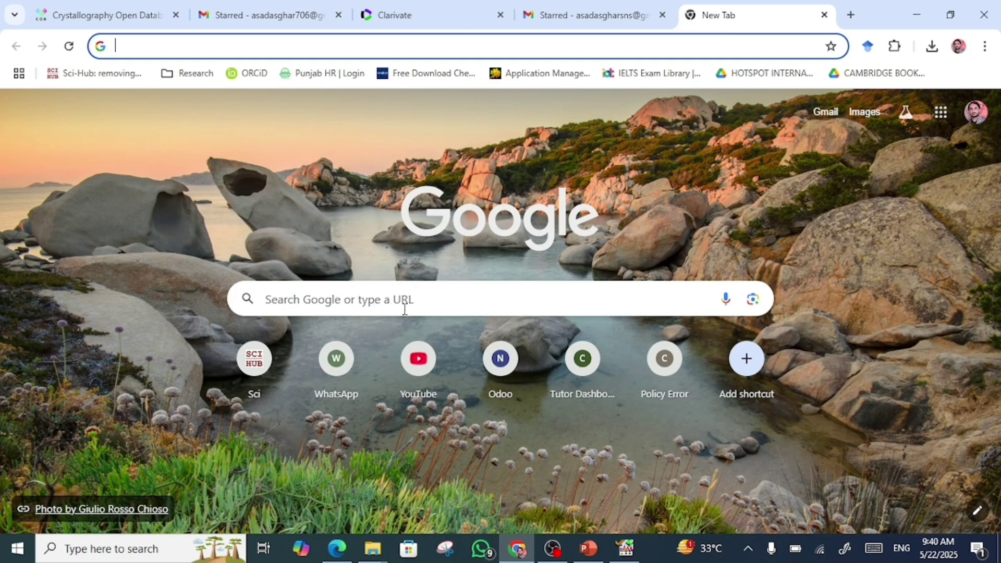
pyautogui.write('cod database')
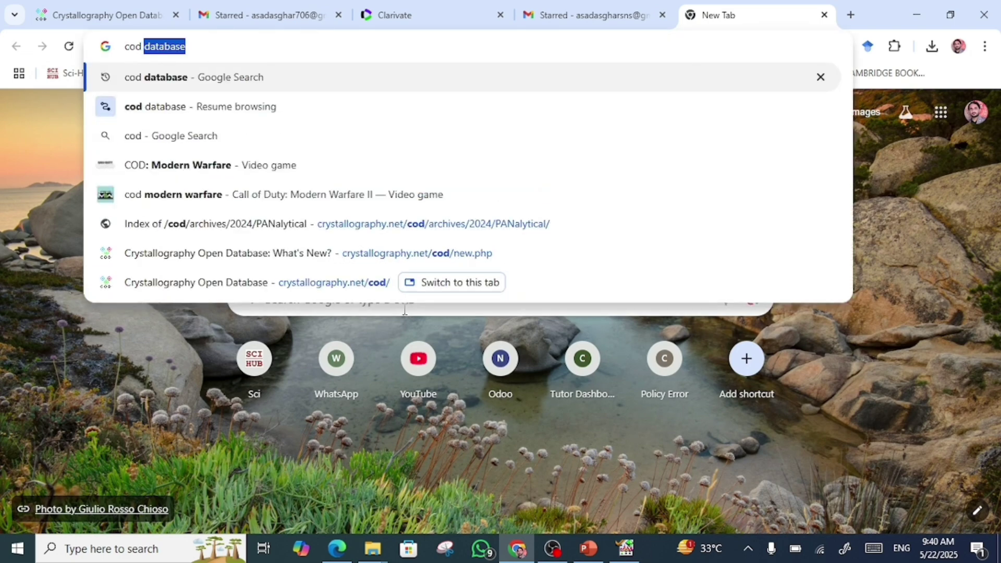
pyautogui.press('Return')
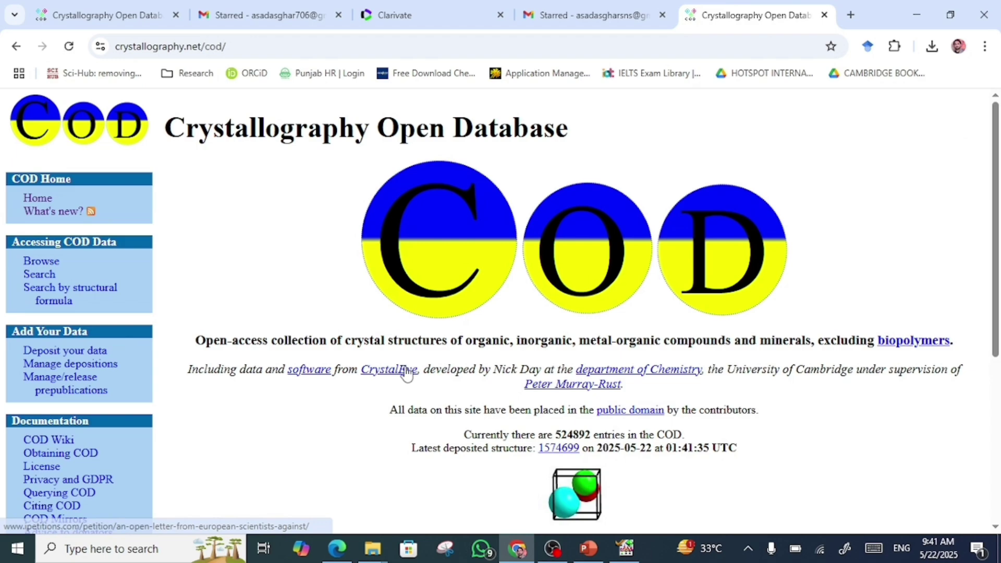
pyautogui.scroll(-2, 129, 305)
pyautogui.scroll(-2, 129, 305)
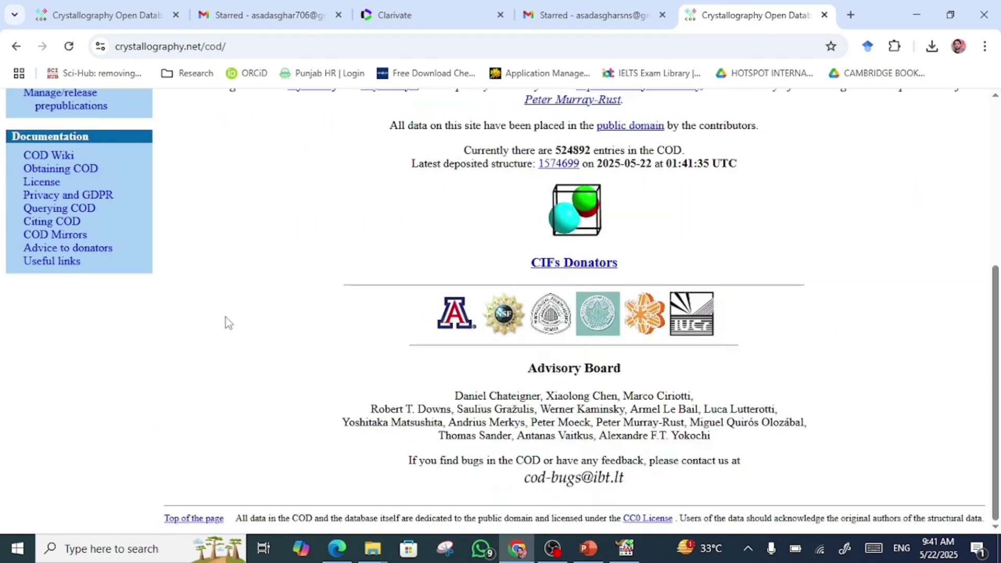
pyautogui.scroll(4, 224, 322)
pyautogui.click(53, 211)
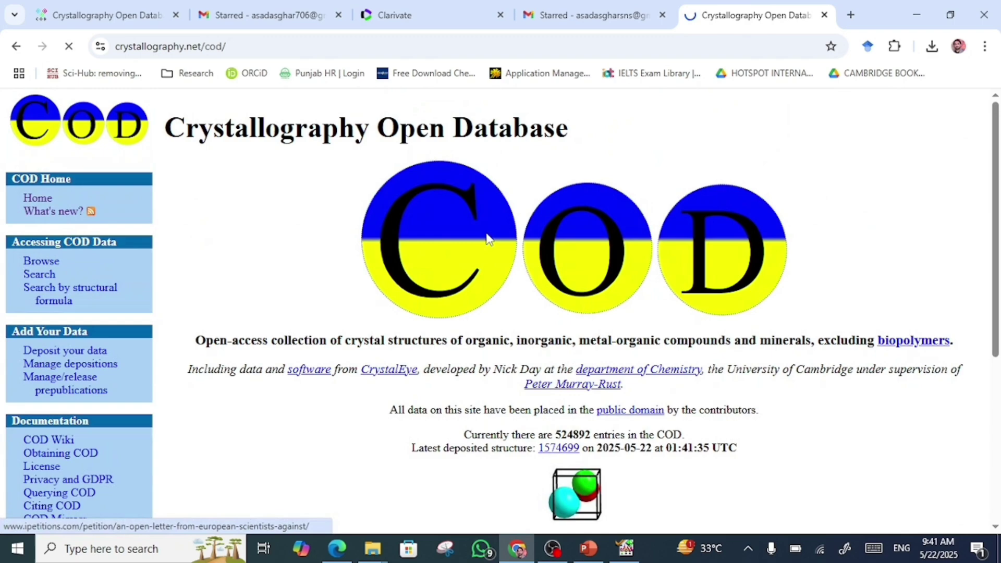
pyautogui.scroll(-2, 569, 350)
pyautogui.scroll(-1, 569, 349)
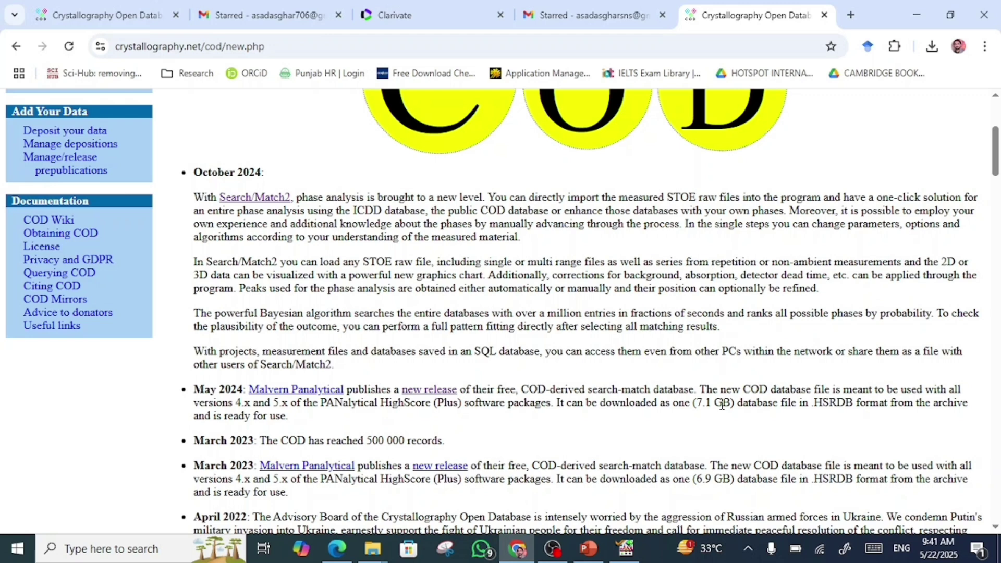
# - Download COD24_HS4x.hsrdb from the 2024 PANalytical archive and show it in Downloads
pyautogui.click(429, 391)
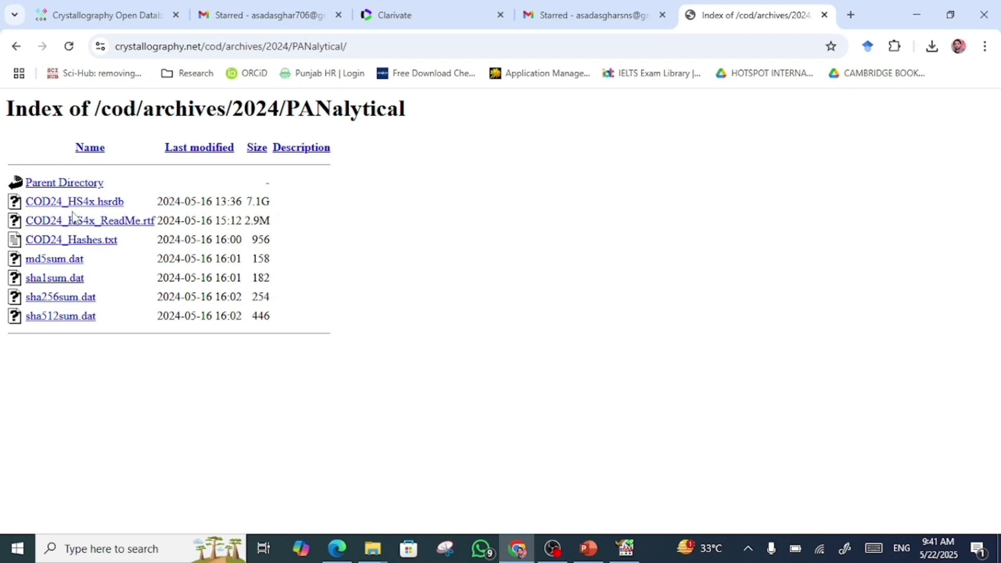
pyautogui.click(108, 205)
pyautogui.click(930, 46)
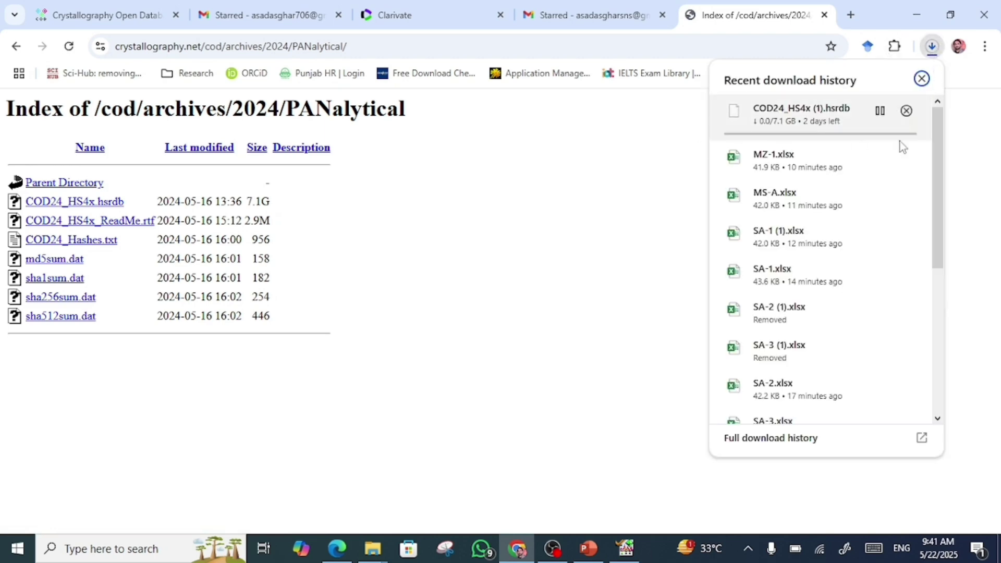
pyautogui.click(842, 140)
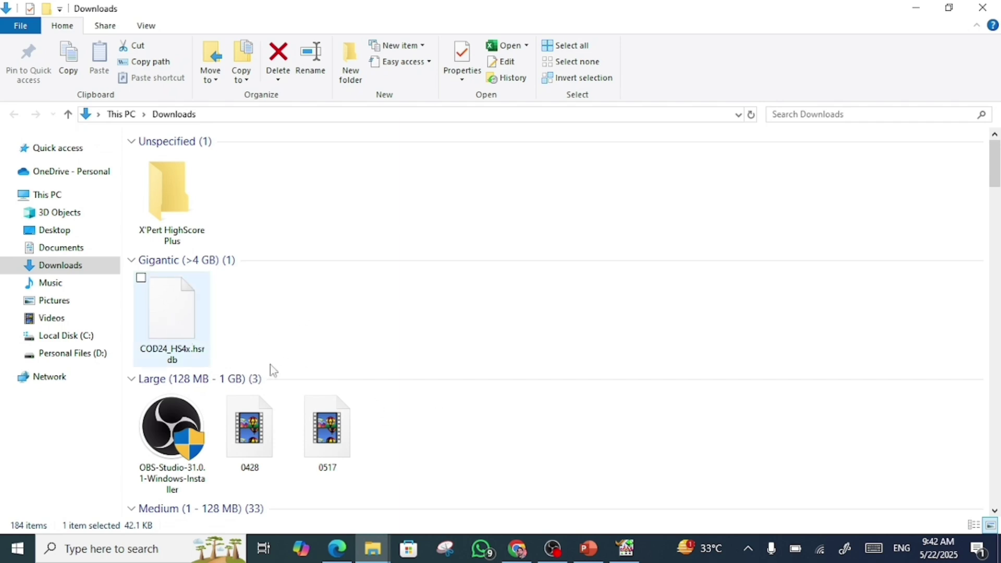
# - Reopen Manage Databases, then add and enable the PDF-2 ReferenceDatabase.PDB
pyautogui.click(624, 548)
pyautogui.click(338, 26)
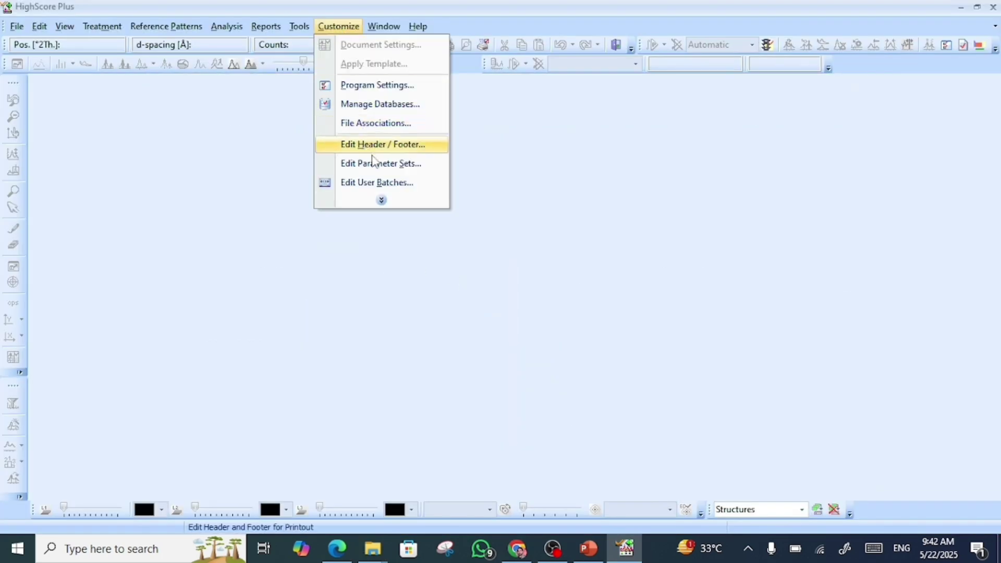
pyautogui.click(371, 108)
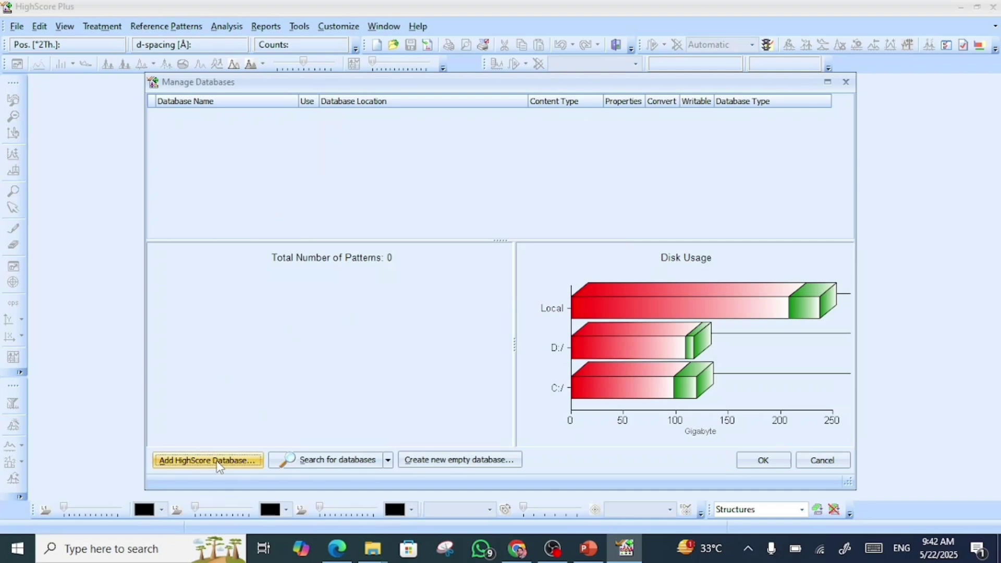
pyautogui.click(203, 461)
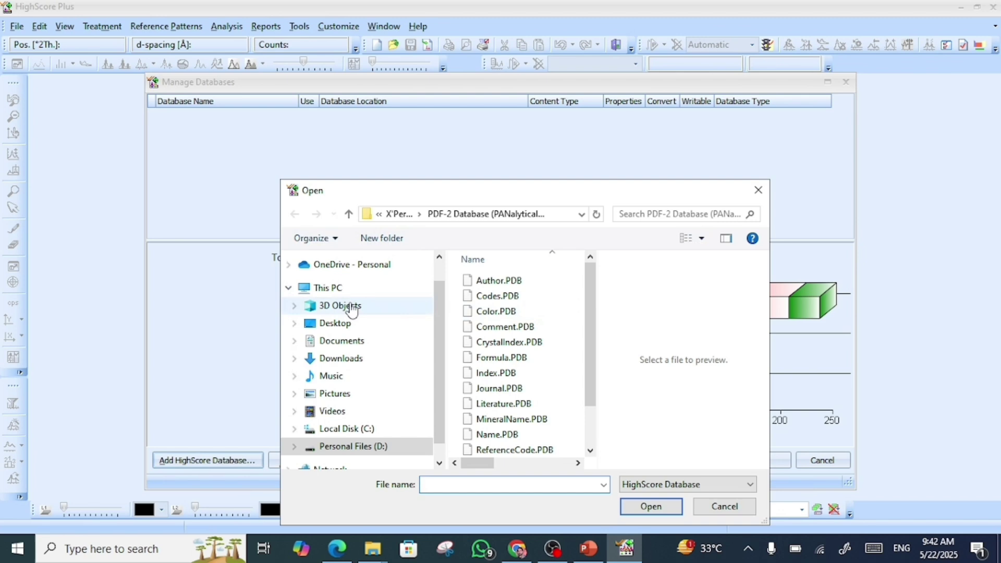
pyautogui.scroll(-2, 473, 425)
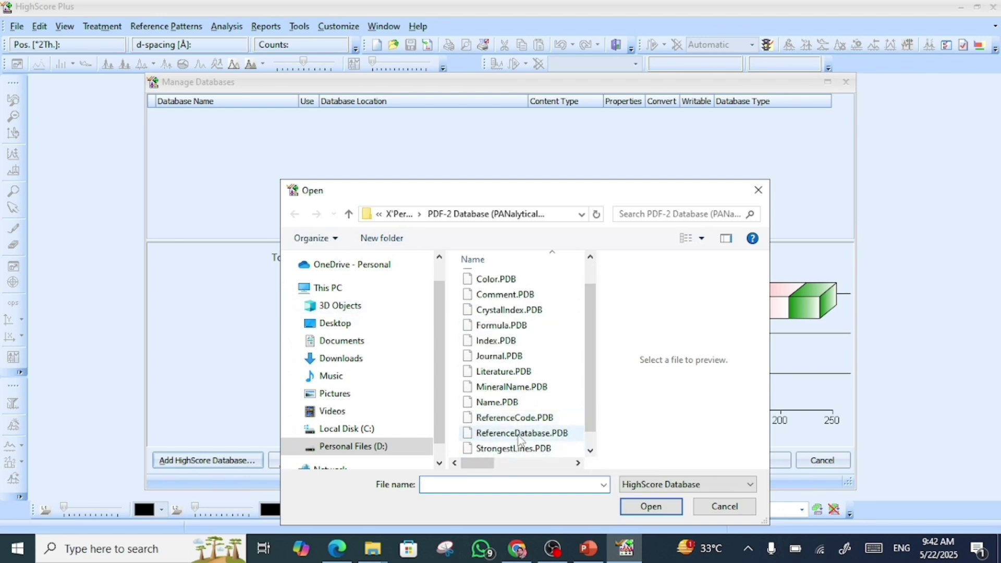
pyautogui.click(519, 435)
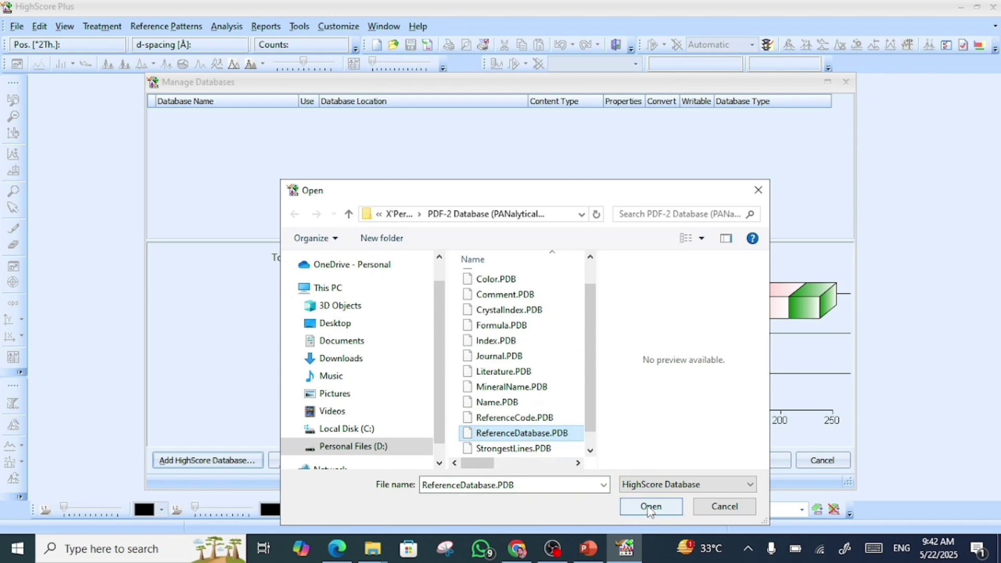
pyautogui.click(650, 507)
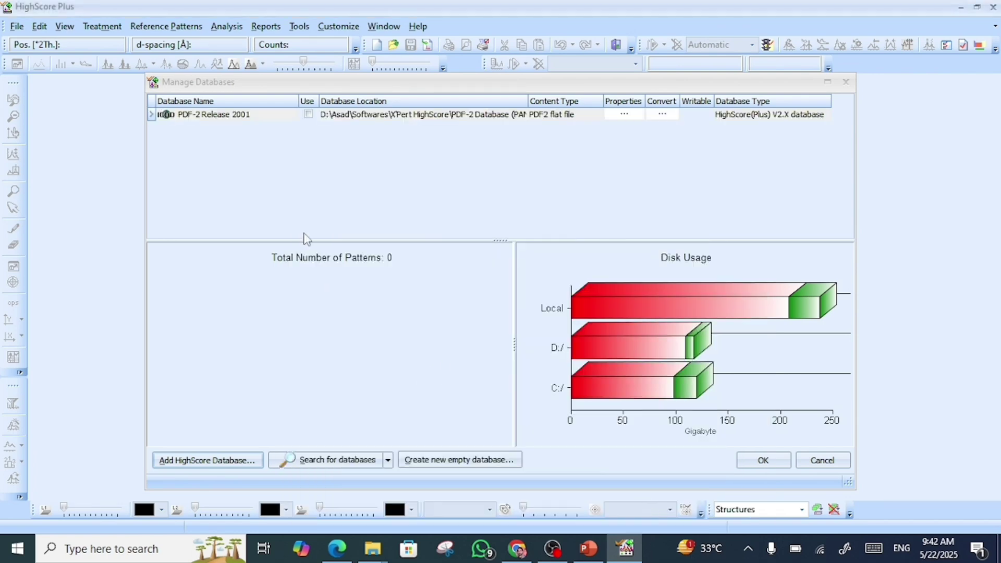
pyautogui.click(309, 114)
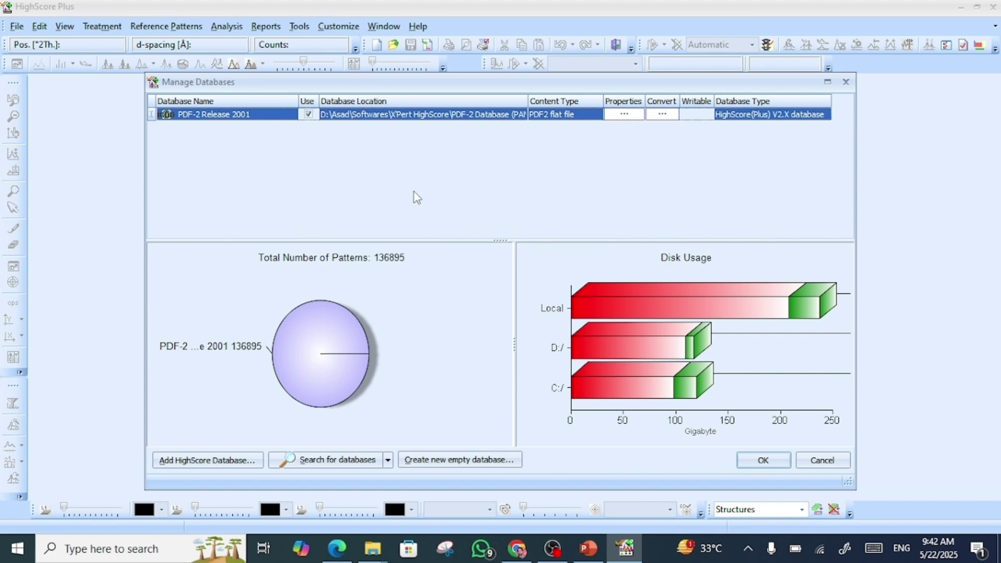
# - Add and enable COD24_HS4x.hsrdb from Downloads, then confirm the 648,478-pattern setup
pyautogui.click(188, 462)
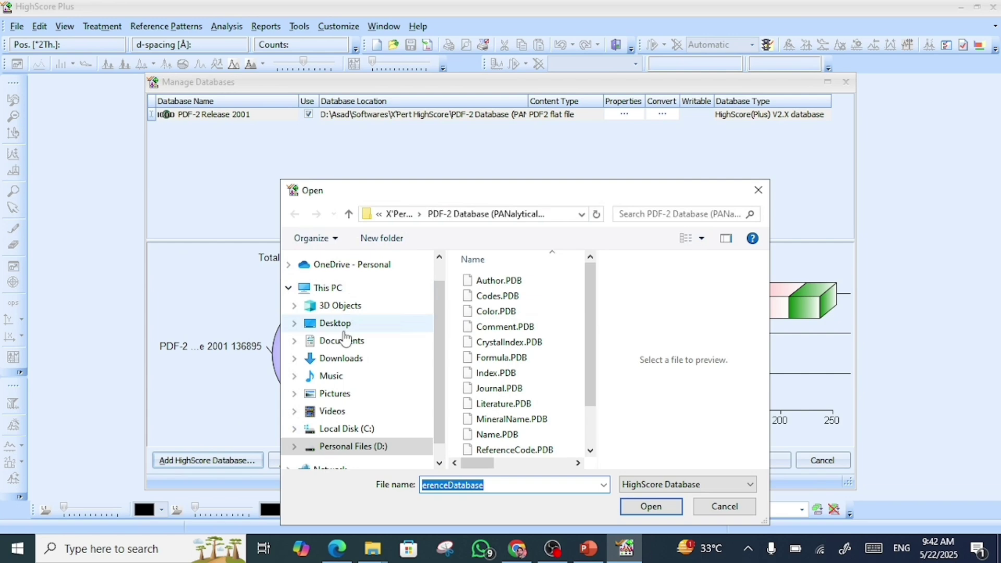
pyautogui.click(341, 359)
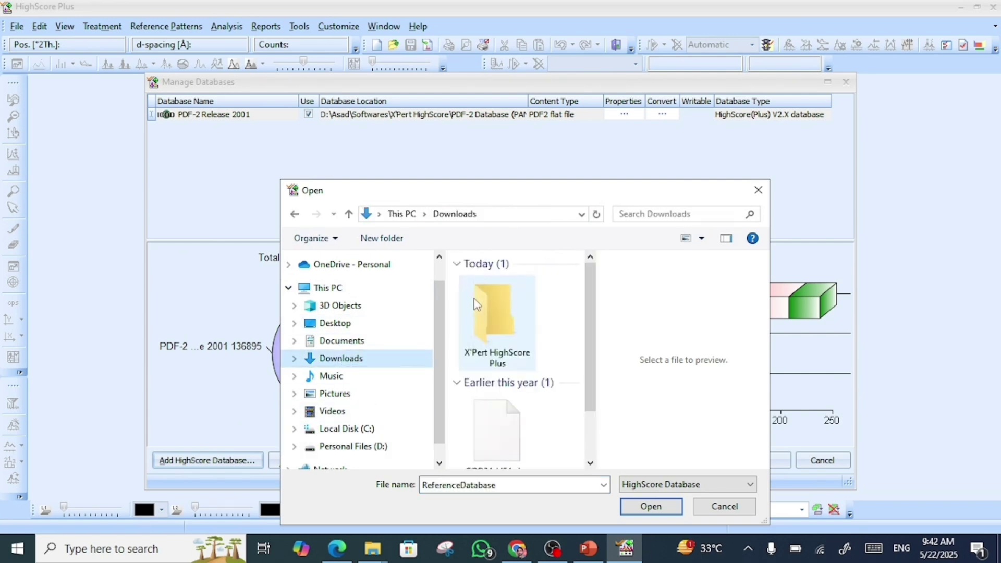
pyautogui.click(483, 443)
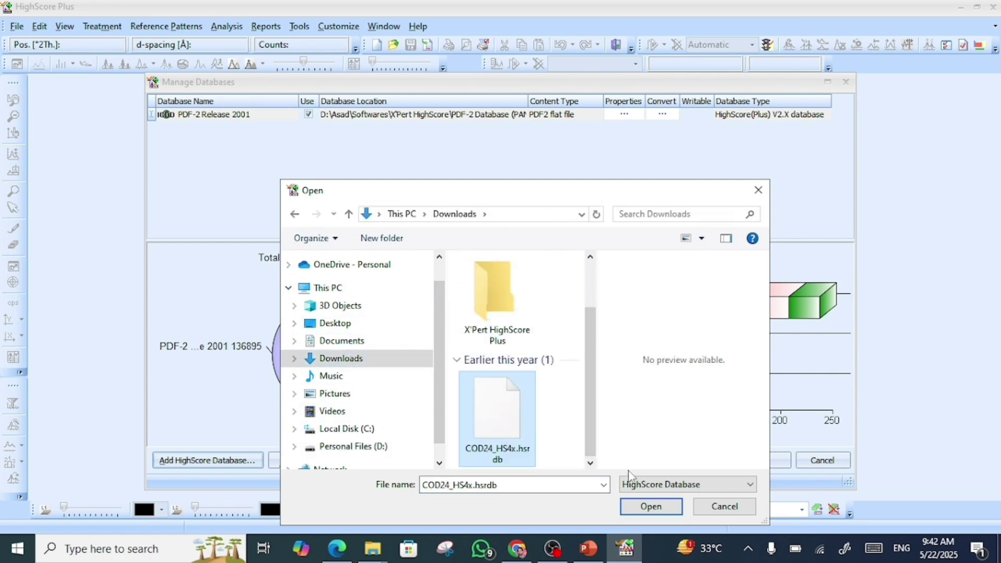
pyautogui.click(651, 507)
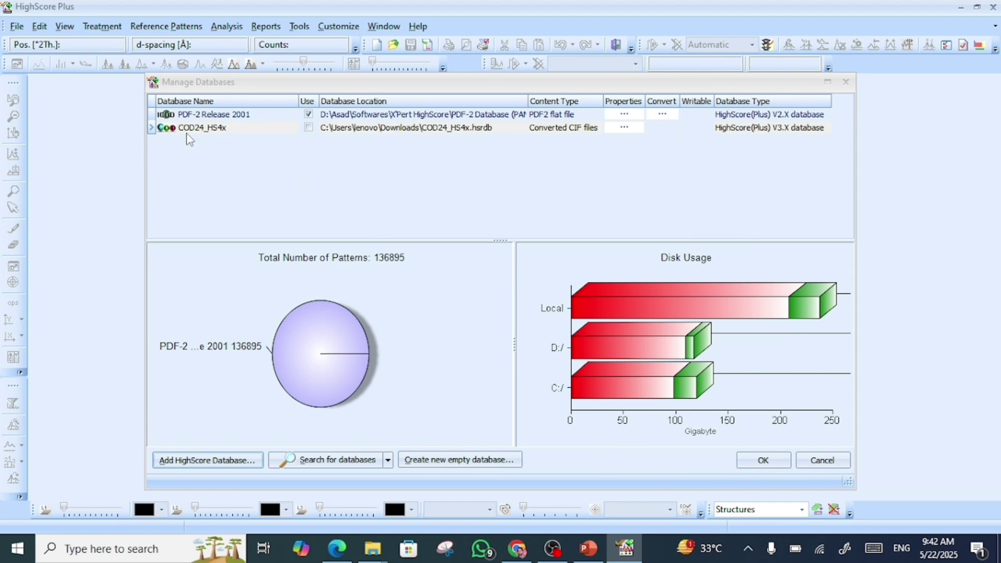
pyautogui.click(308, 128)
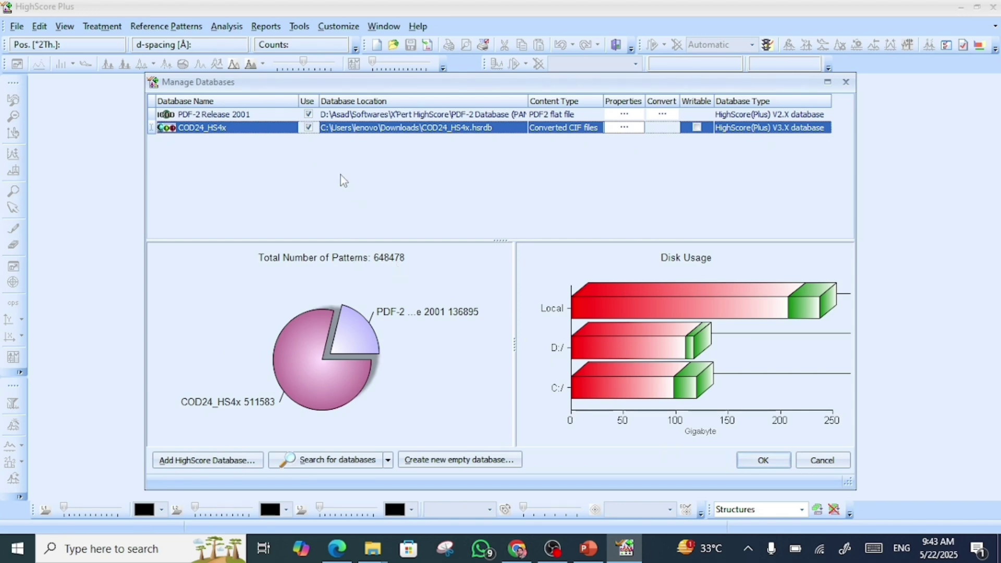
pyautogui.click(764, 460)
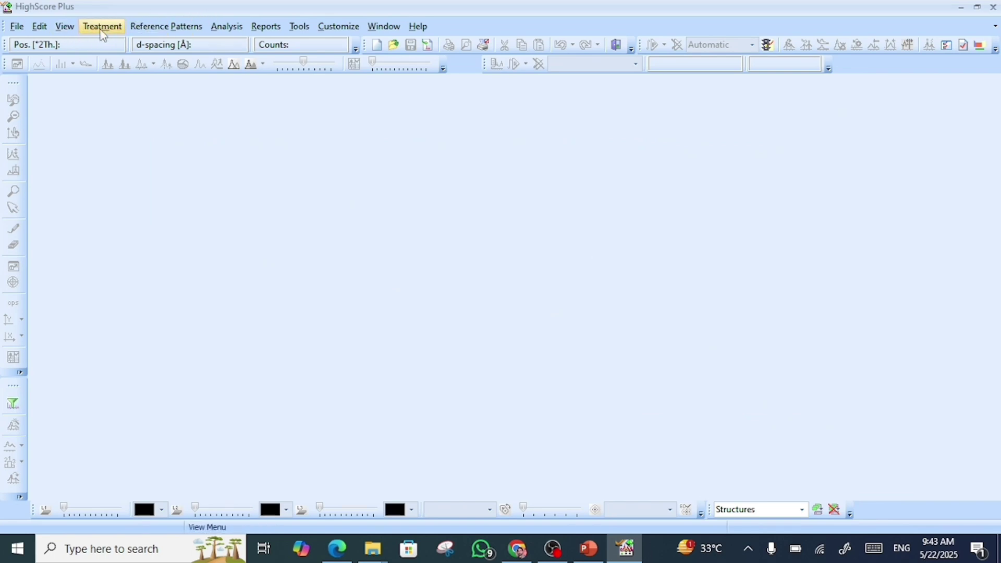
# - Open the Reference Patterns > Retrieve Pattern by > Restrictions window
pyautogui.click(160, 29)
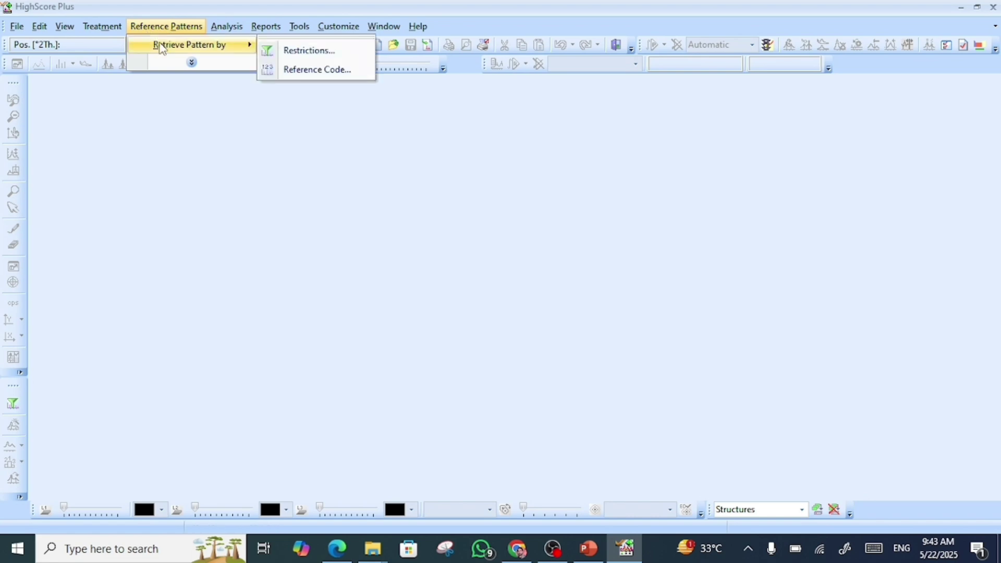
pyautogui.moveTo(190, 44)
pyautogui.click(191, 62)
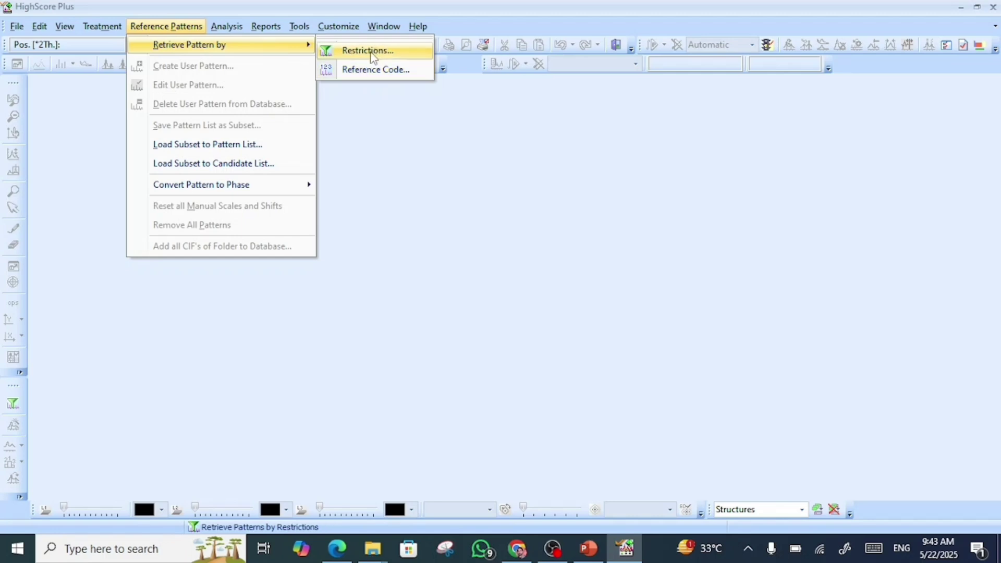
pyautogui.click(372, 57)
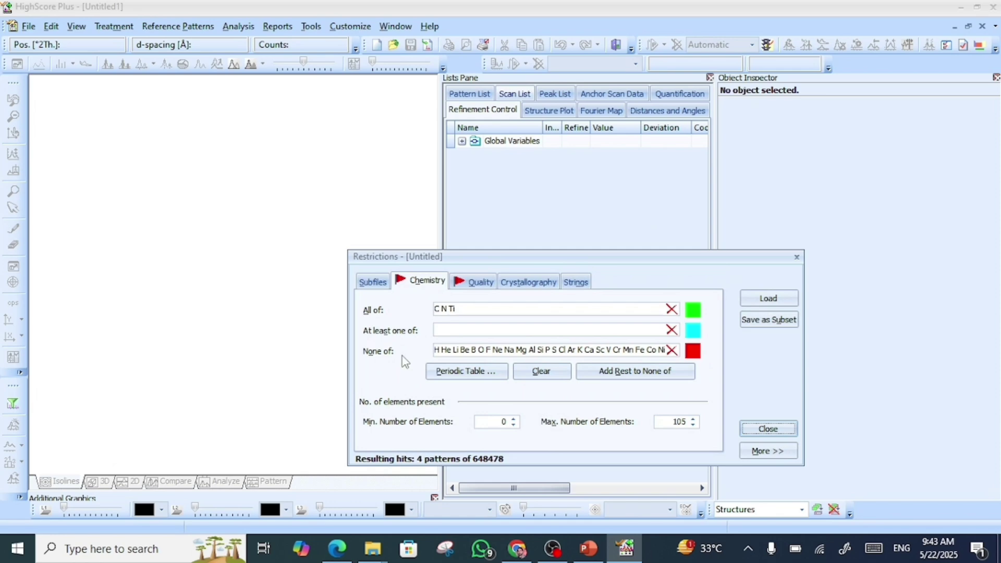
# - Restrict chemistry to Zn and Se only, excluding all others, and load the four matching patterns
pyautogui.moveTo(487, 264); pyautogui.dragTo(481, 238)
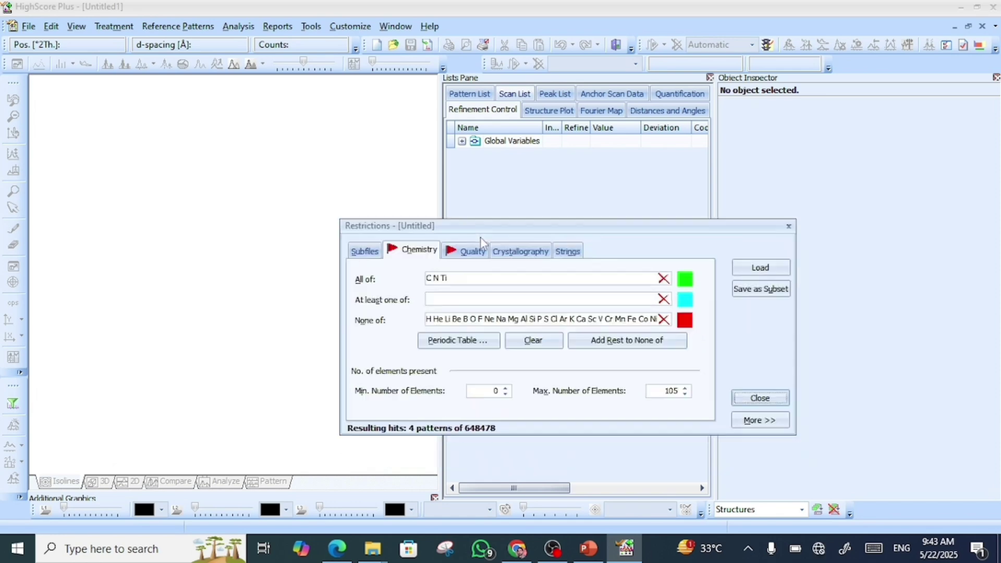
pyautogui.click(460, 278)
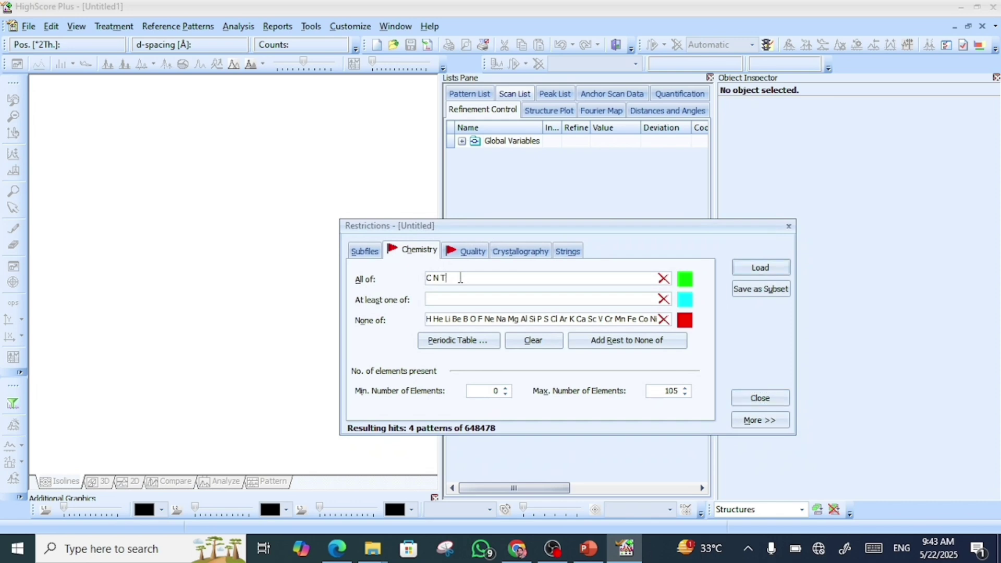
pyautogui.press('BackSpace')
pyautogui.press('BackSpace')
pyautogui.press('BackSpace')
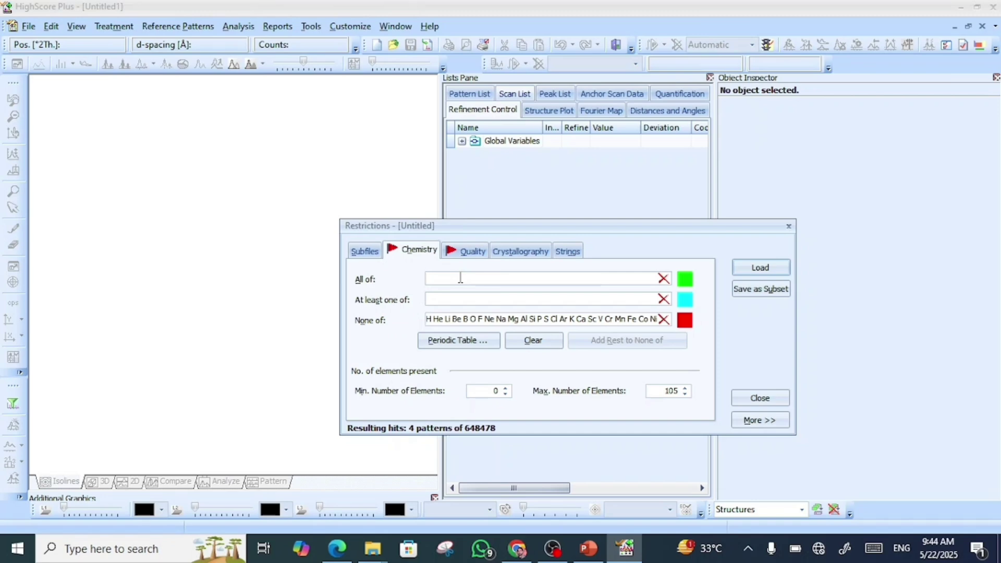
pyautogui.write('Z')
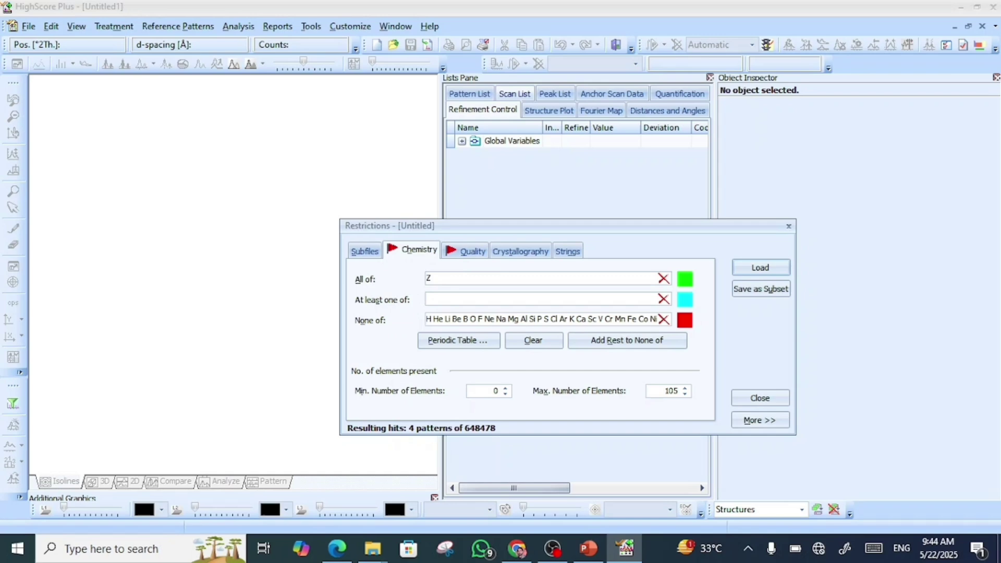
pyautogui.write('n Se')
pyautogui.click(613, 346)
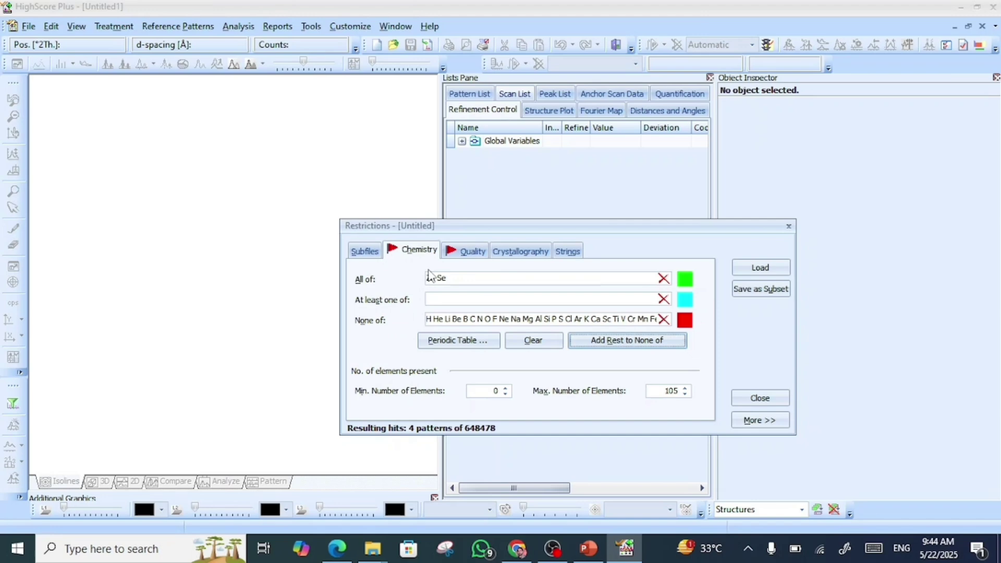
pyautogui.click(762, 265)
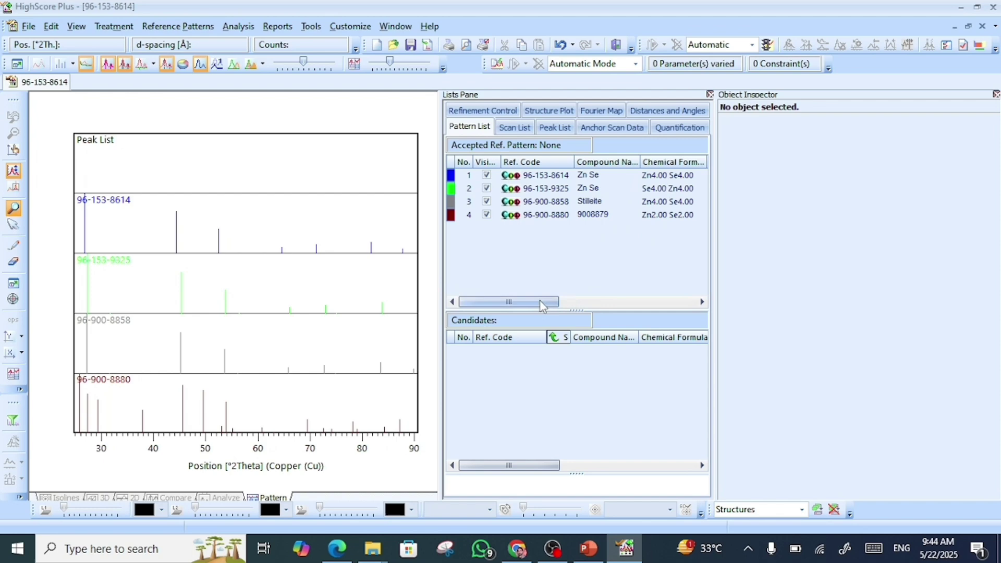
pyautogui.moveTo(543, 305); pyautogui.dragTo(661, 305)
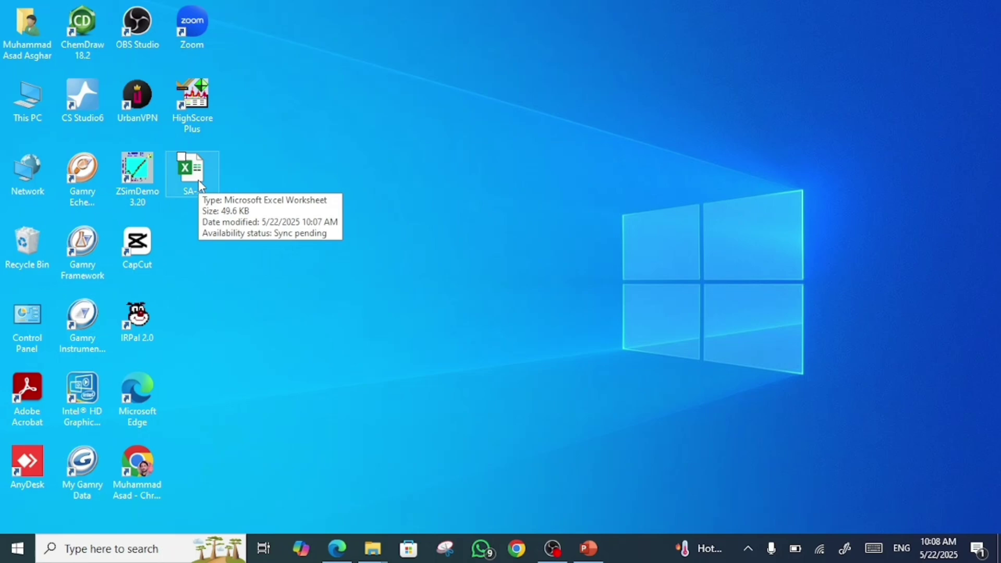
# - Save the active sheet of SA-2.xlsx to the Desktop as Text (Tab delimited)
pyautogui.click(195, 179)
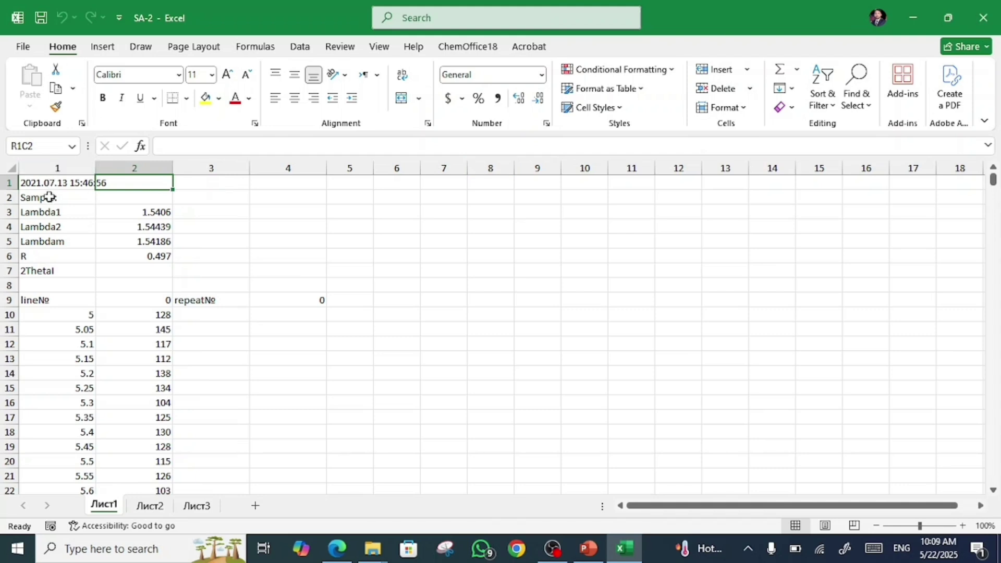
pyautogui.click(24, 48)
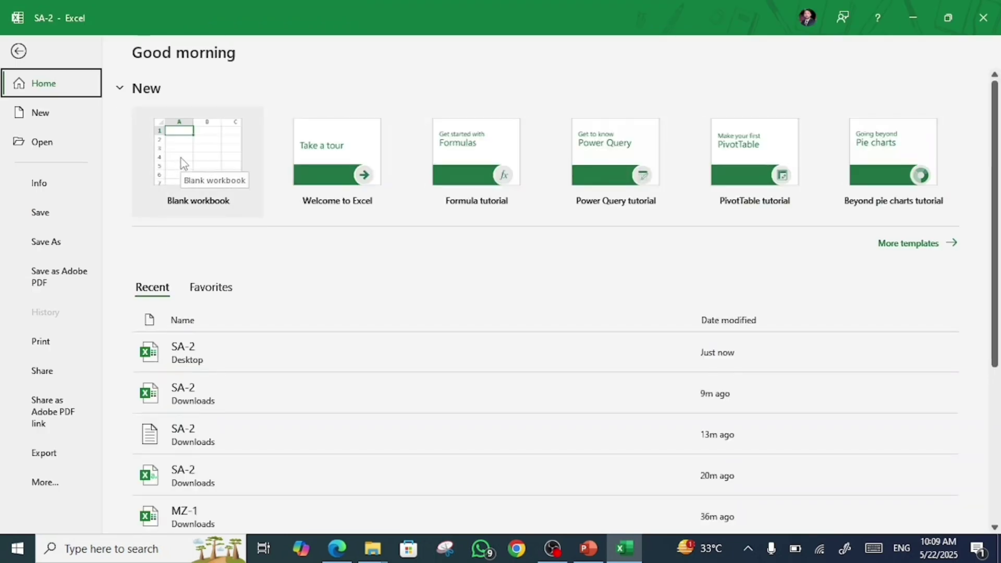
pyautogui.click(53, 244)
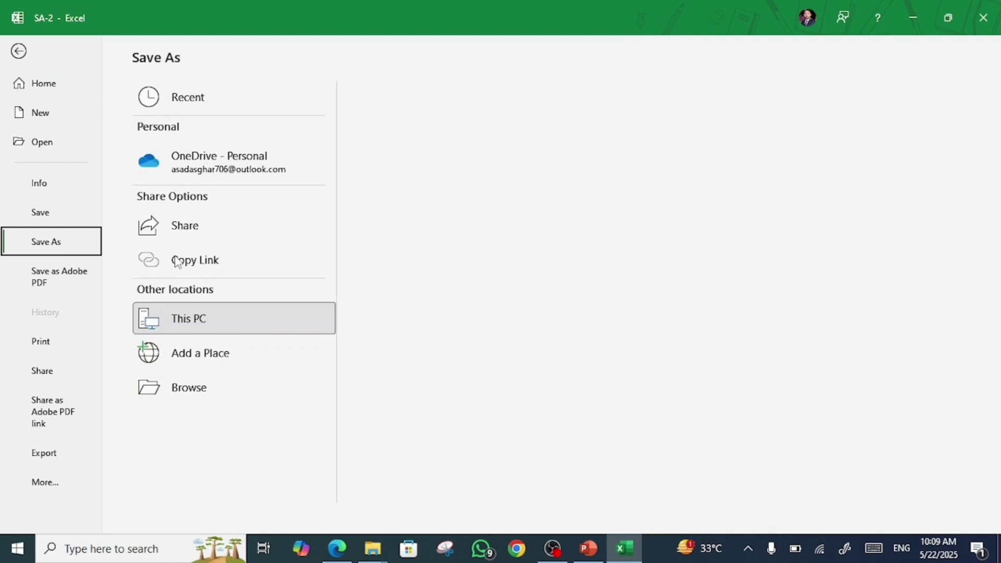
pyautogui.click(195, 329)
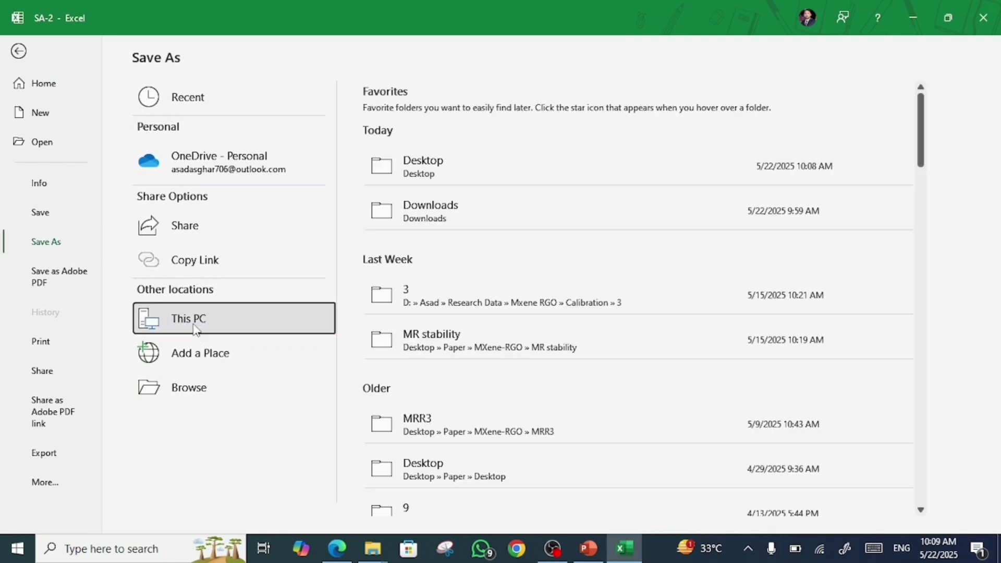
pyautogui.click(429, 170)
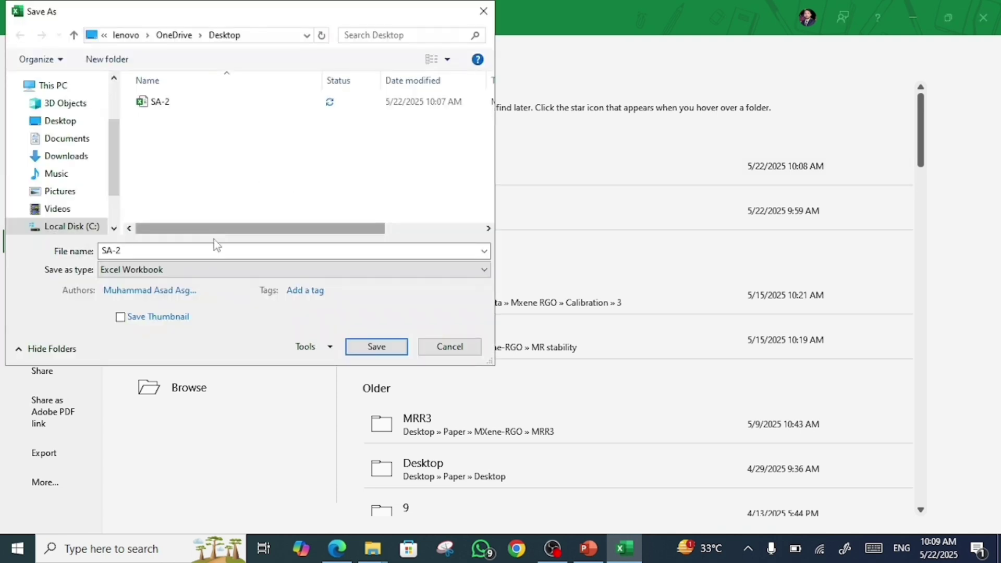
pyautogui.click(173, 270)
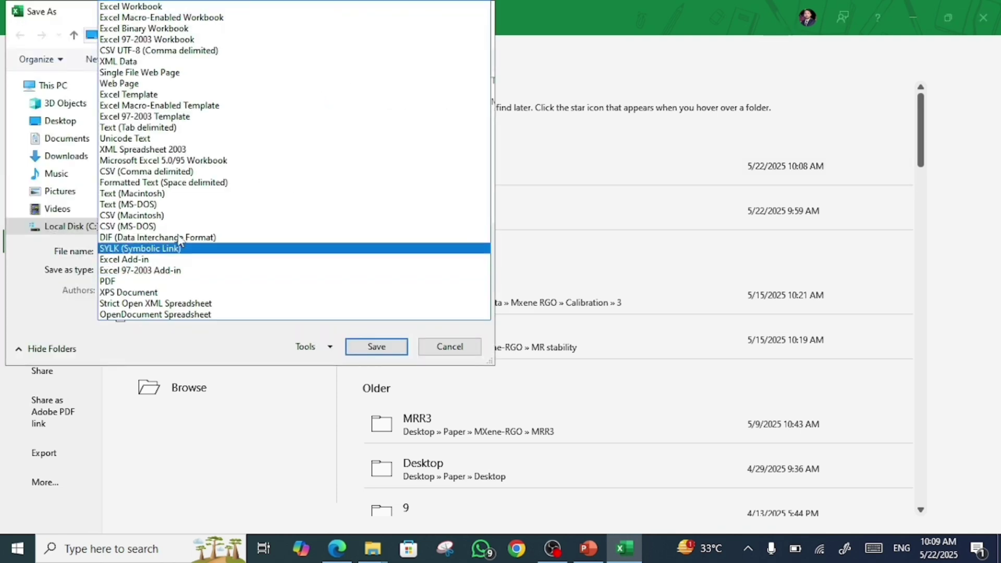
pyautogui.click(145, 130)
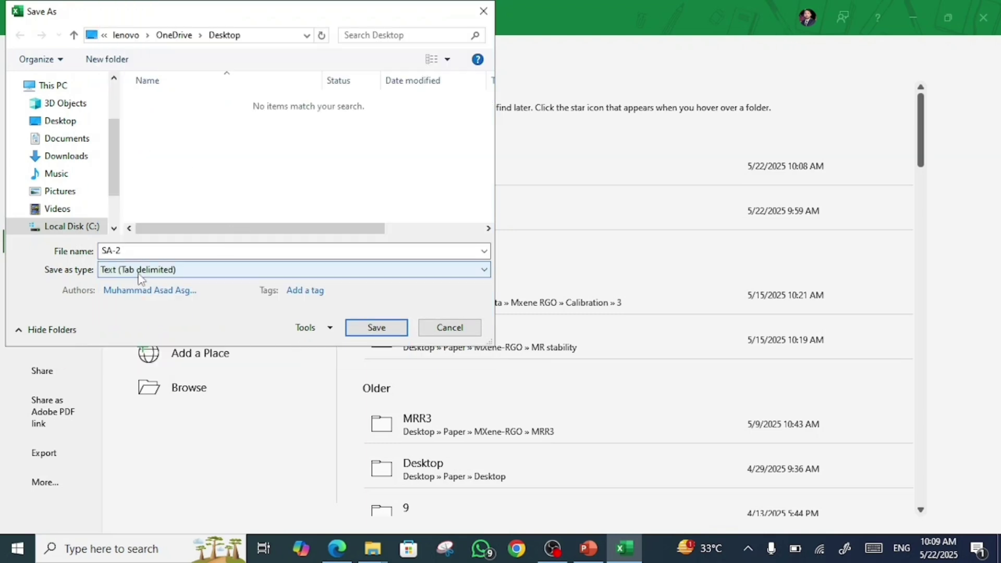
pyautogui.click(371, 335)
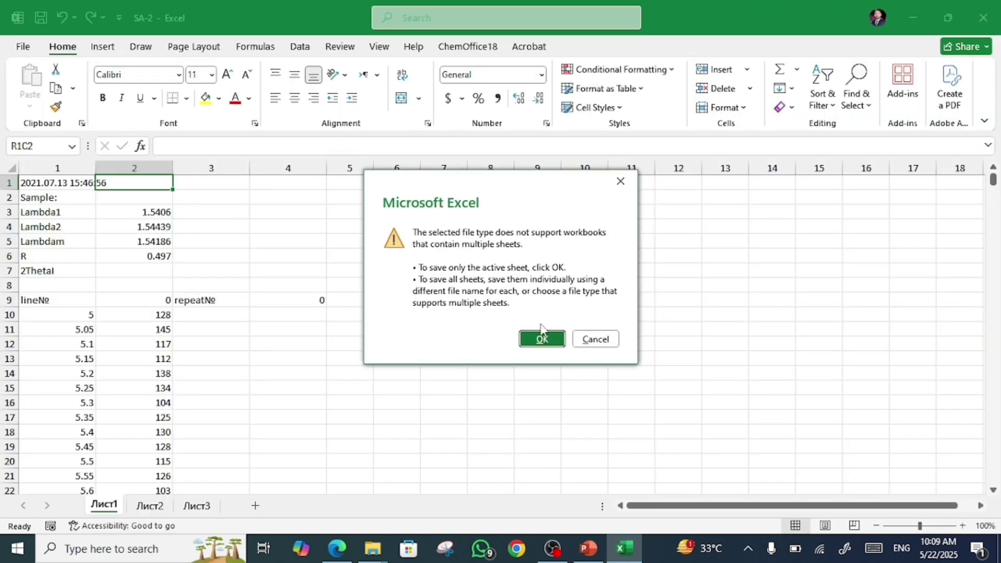
pyautogui.click(541, 337)
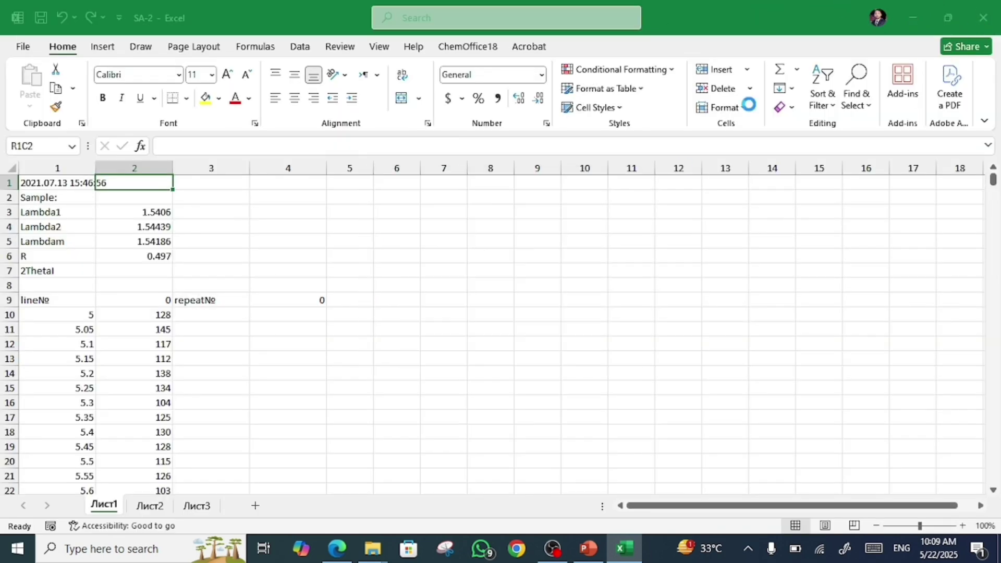
# - With Excel closed, resave SA-2.txt in Notepad as SA-2.asc using All Files type
pyautogui.click(984, 12)
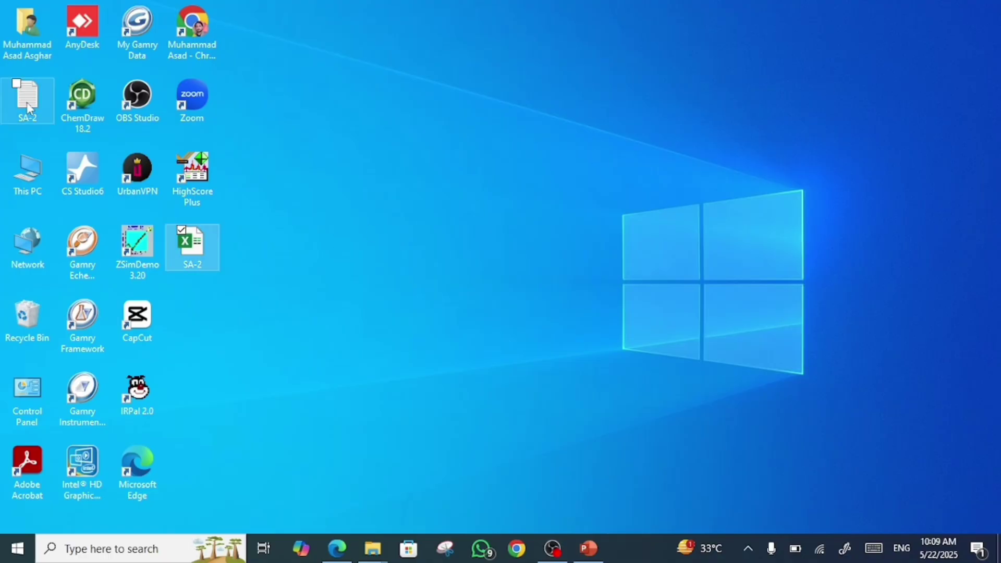
pyautogui.click(27, 102)
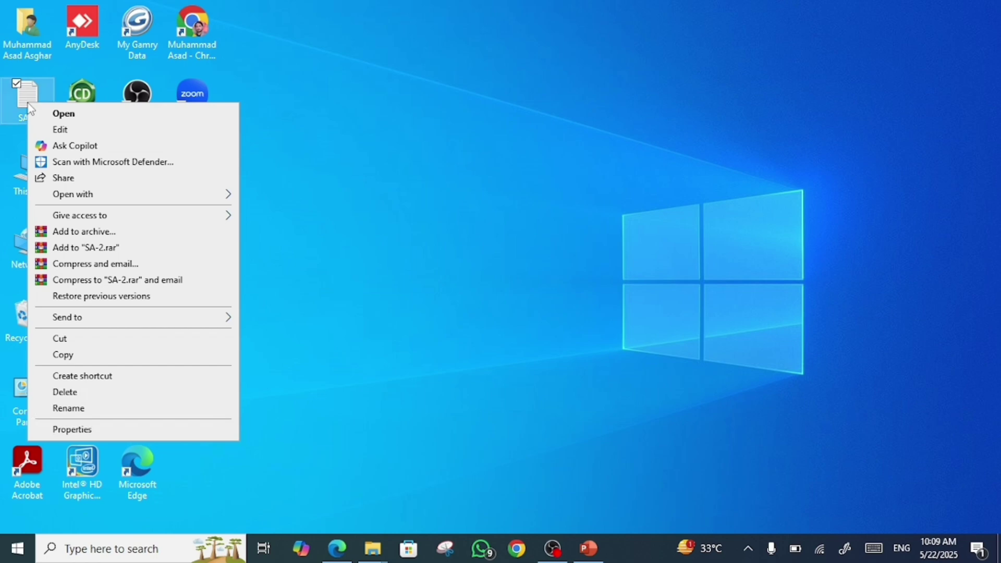
pyautogui.click(55, 116)
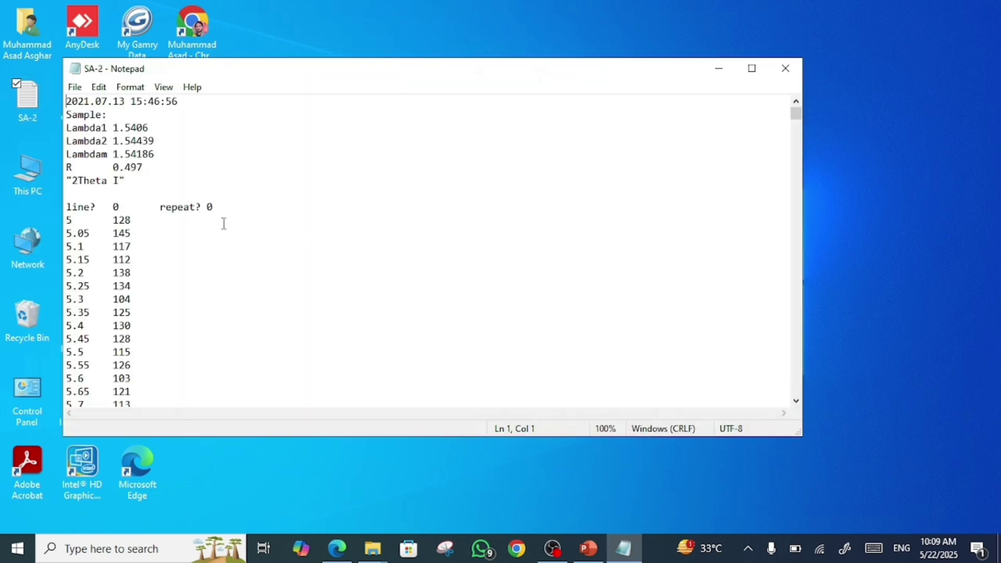
pyautogui.click(75, 87)
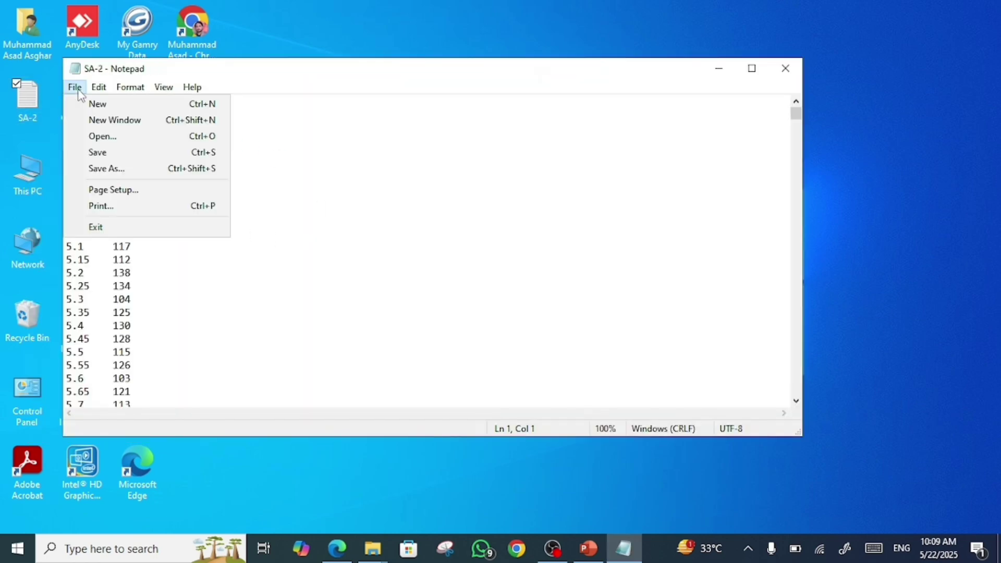
pyautogui.click(110, 167)
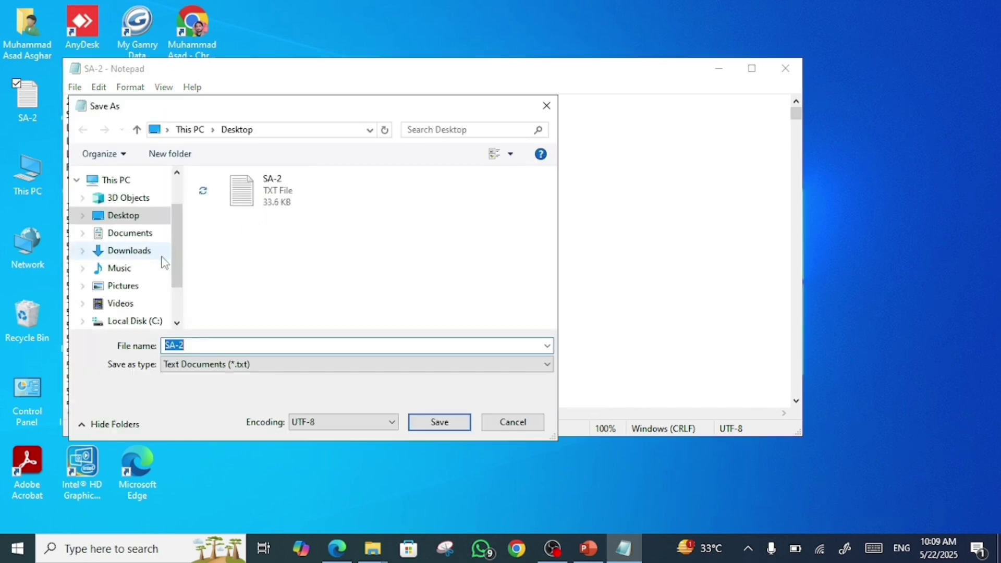
pyautogui.click(232, 365)
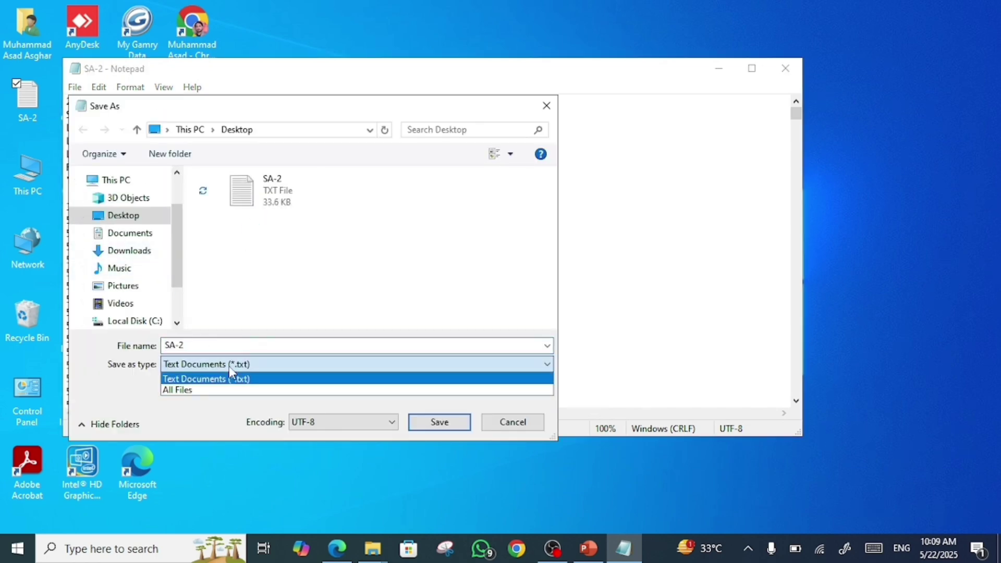
pyautogui.click(196, 391)
pyautogui.doubleClick(196, 350)
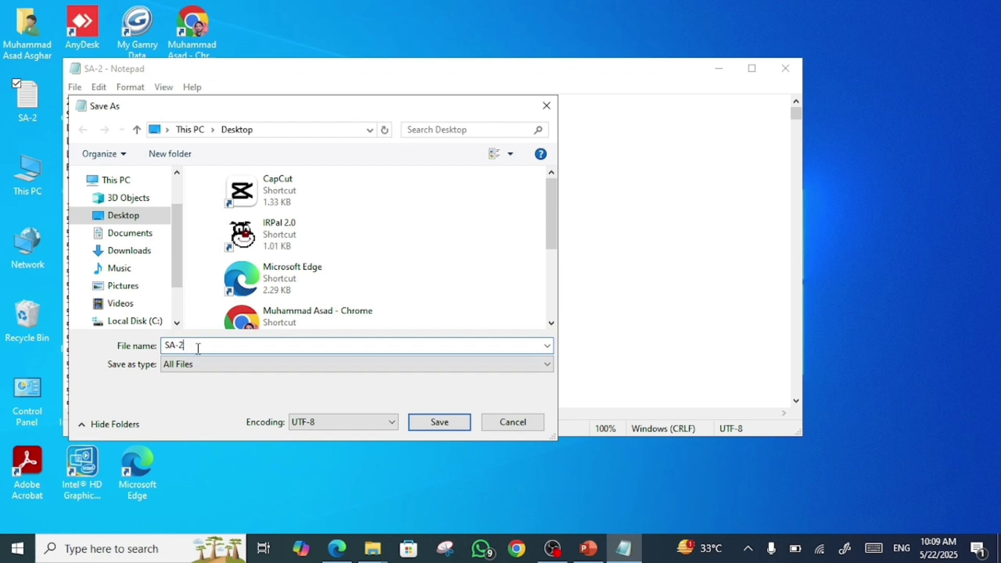
pyautogui.write('.asc')
pyautogui.click(427, 431)
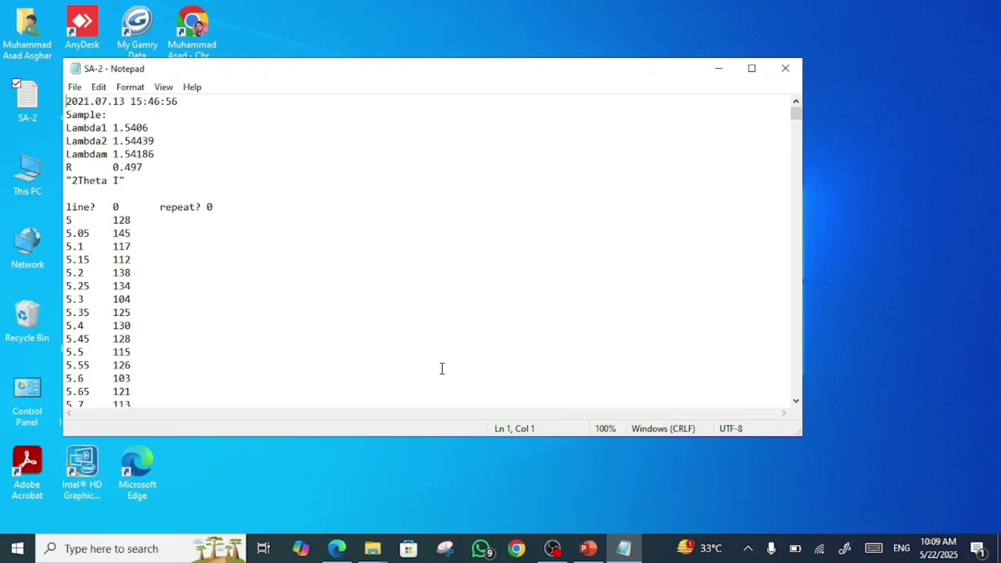
pyautogui.click(782, 70)
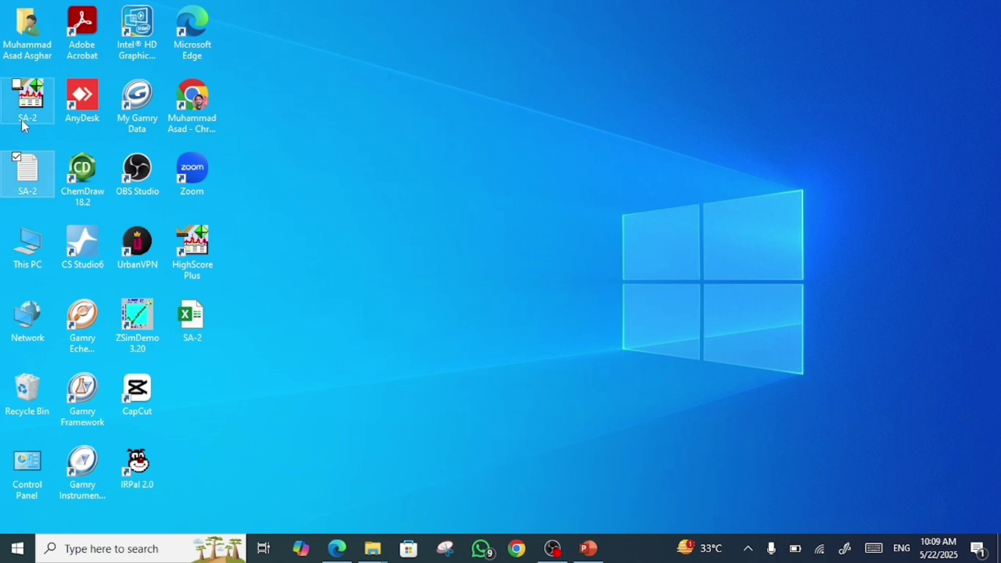
pyautogui.moveTo(30, 98)
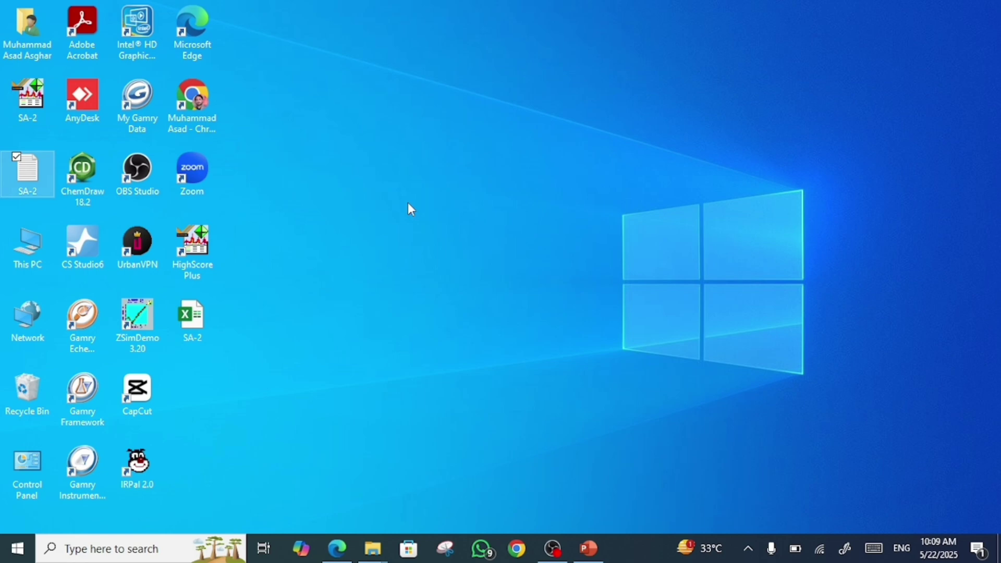
# - Open SA-2.asc from the desktop in HighScore Plus and dismiss the update messages
pyautogui.click(30, 98)
pyautogui.doubleClick(29, 106)
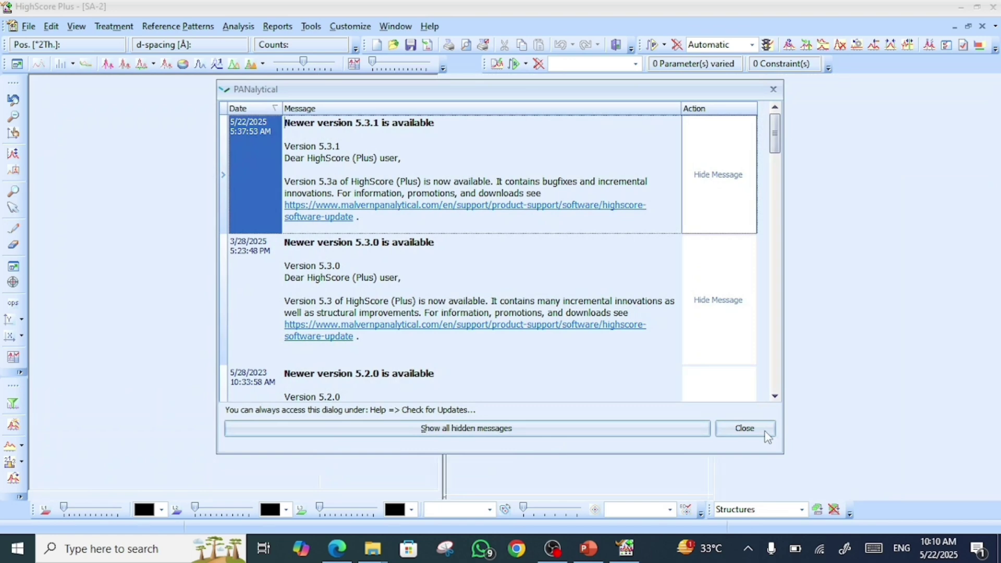
pyautogui.click(751, 428)
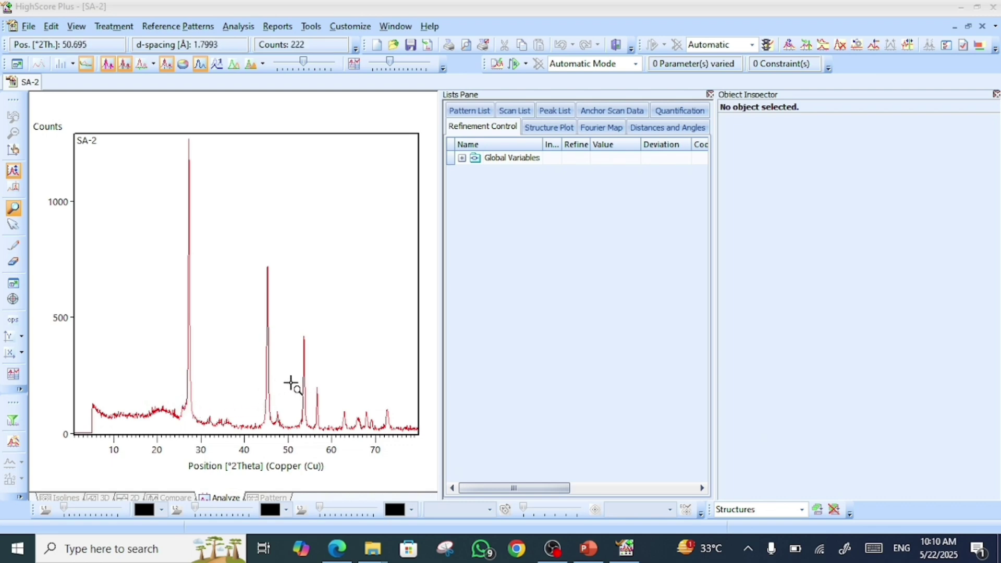
# - Subtract the automatically determined background from the SA-2 scan and replace the scan with the result
pyautogui.click(113, 29)
pyautogui.click(154, 48)
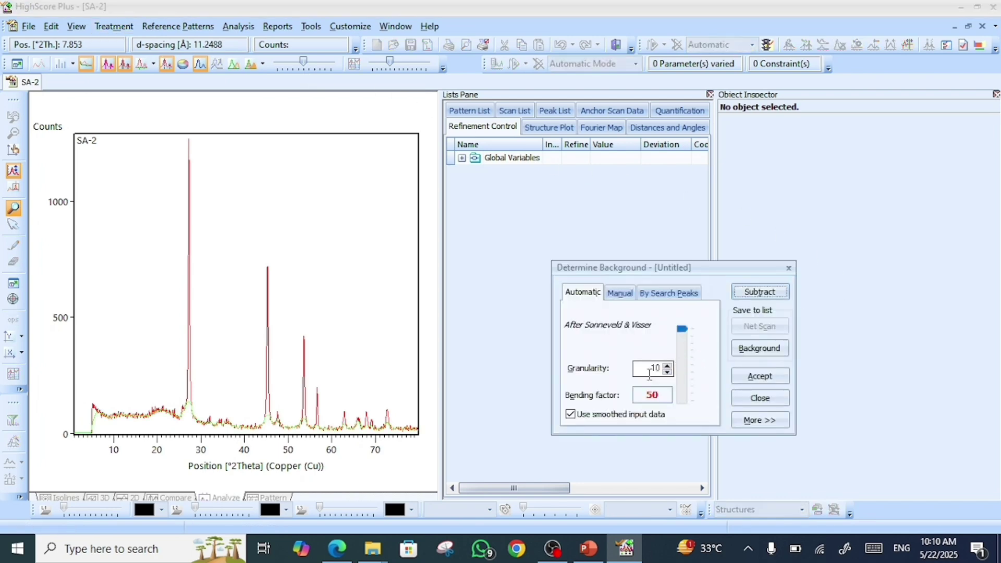
pyautogui.click(667, 371)
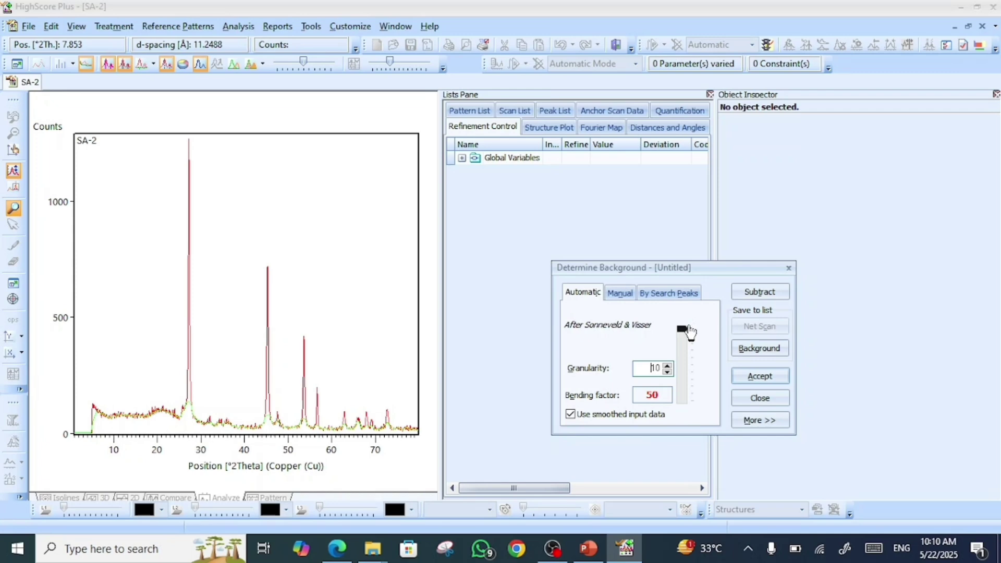
pyautogui.click(759, 292)
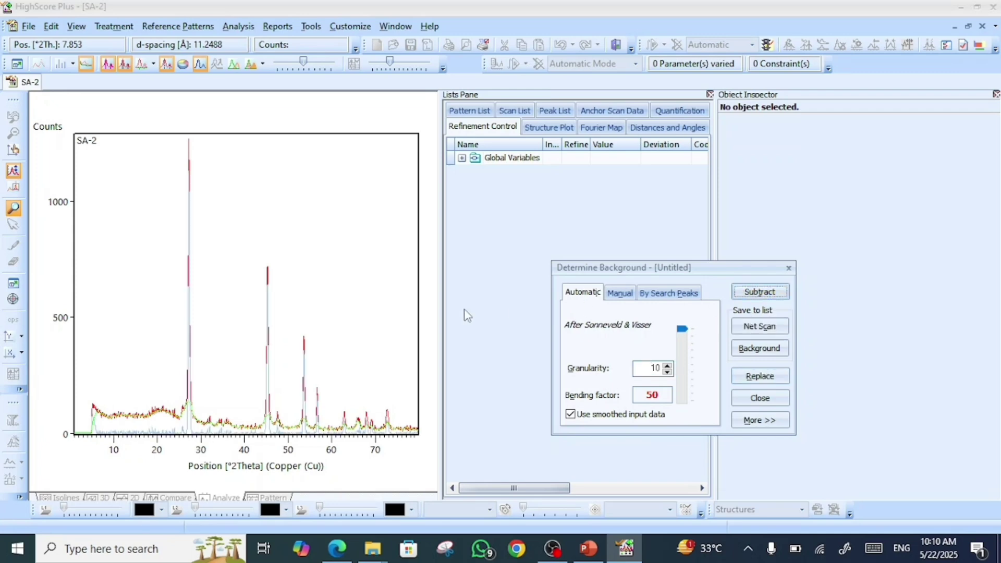
pyautogui.click(757, 376)
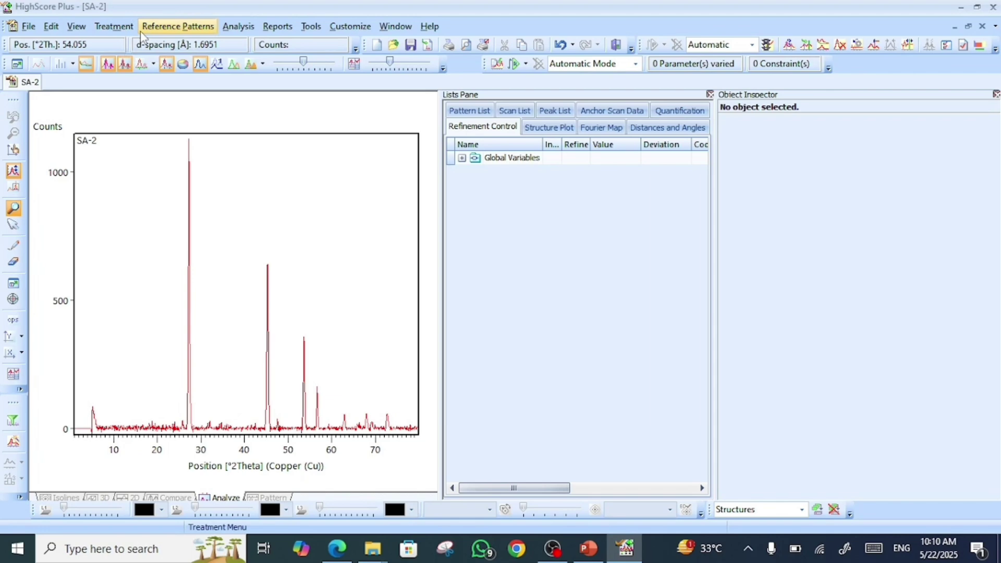
# - Run a default-settings peak search on SA-2, accept the peaks, and inspect one peak marker
pyautogui.click(106, 33)
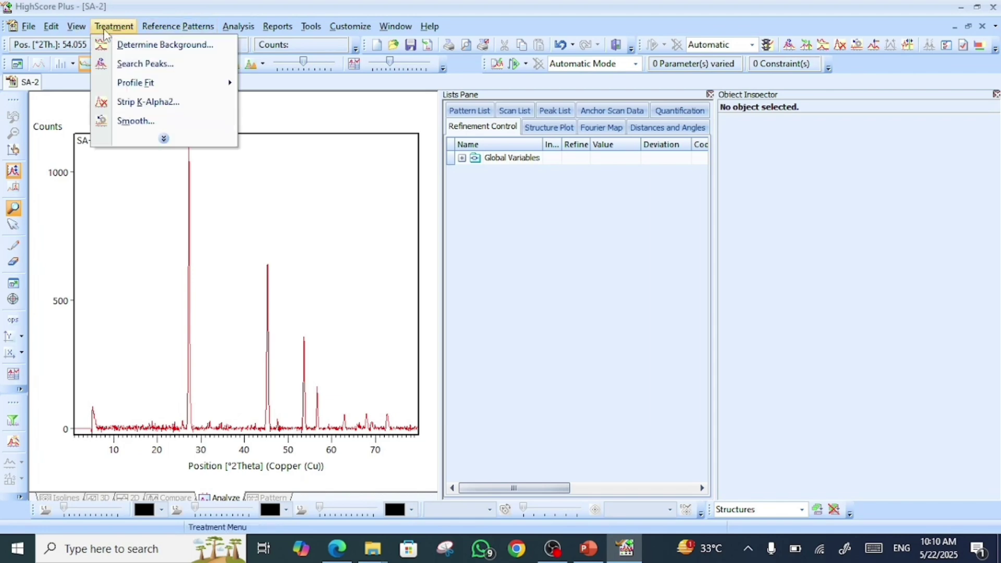
pyautogui.click(145, 64)
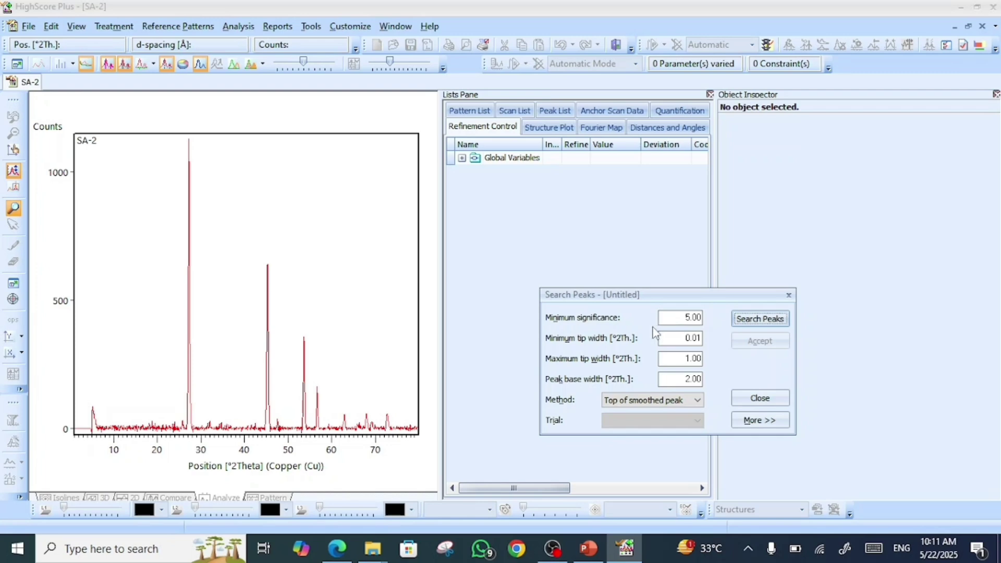
pyautogui.click(759, 320)
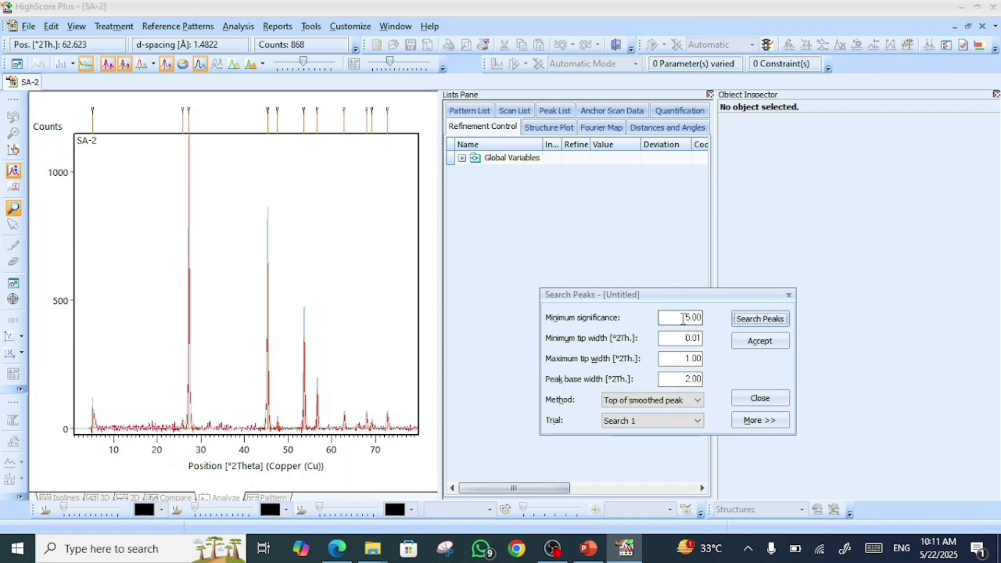
pyautogui.click(759, 341)
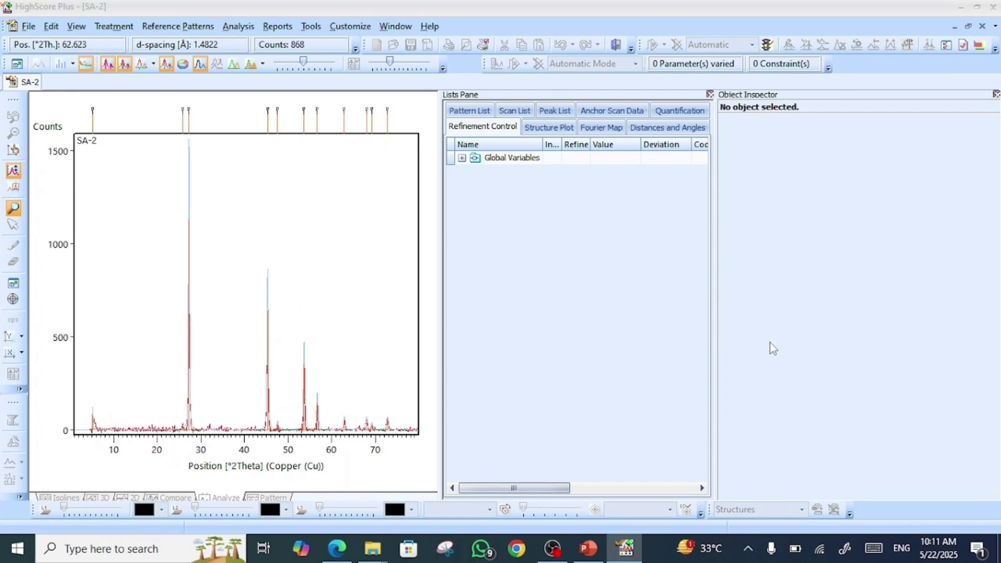
pyautogui.click(372, 120)
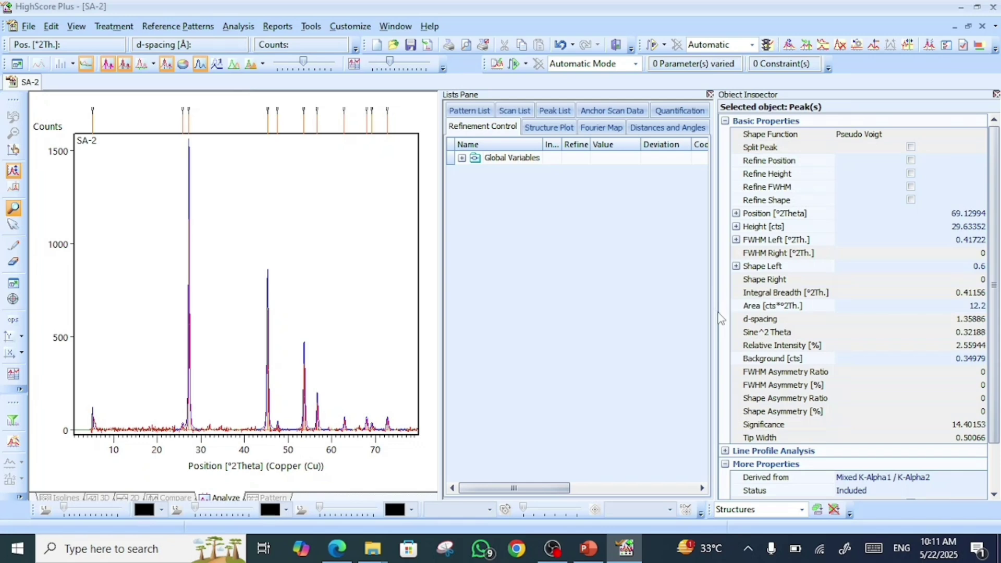
# - Delete the 5.1728 °2Theta peak in the widened Peak List, leaving ten tabulated peaks
pyautogui.moveTo(714, 311); pyautogui.dragTo(850, 320)
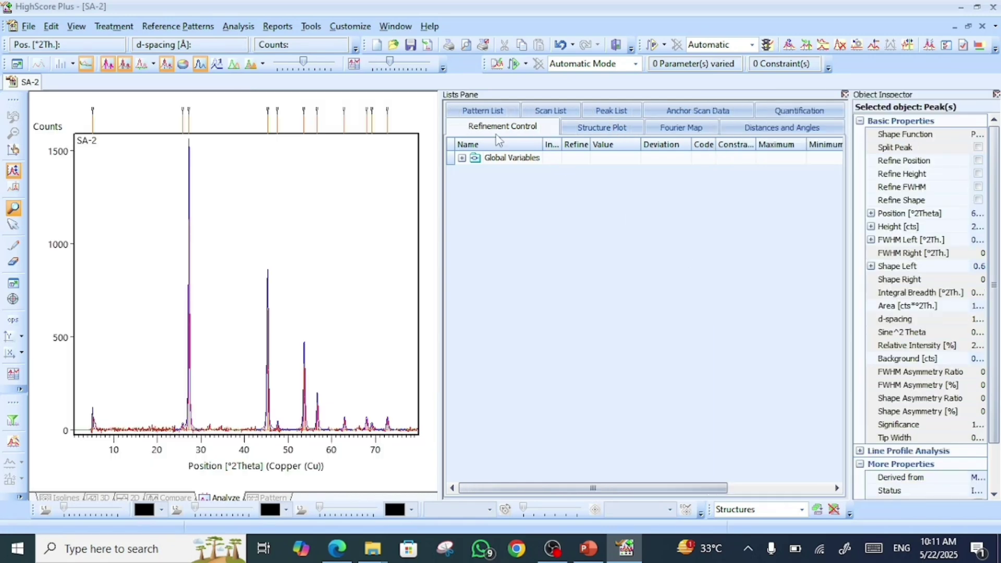
pyautogui.click(606, 118)
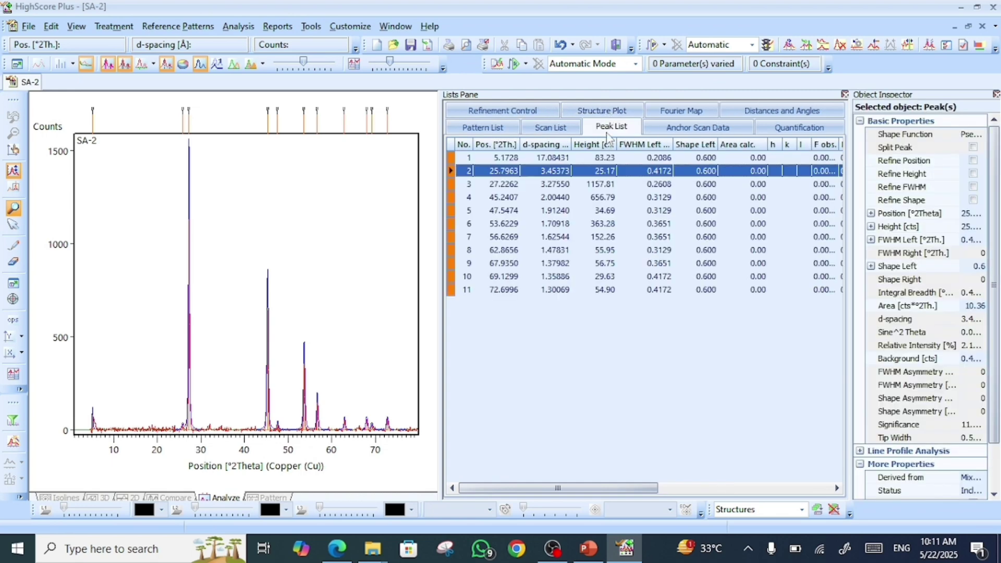
pyautogui.click(610, 129)
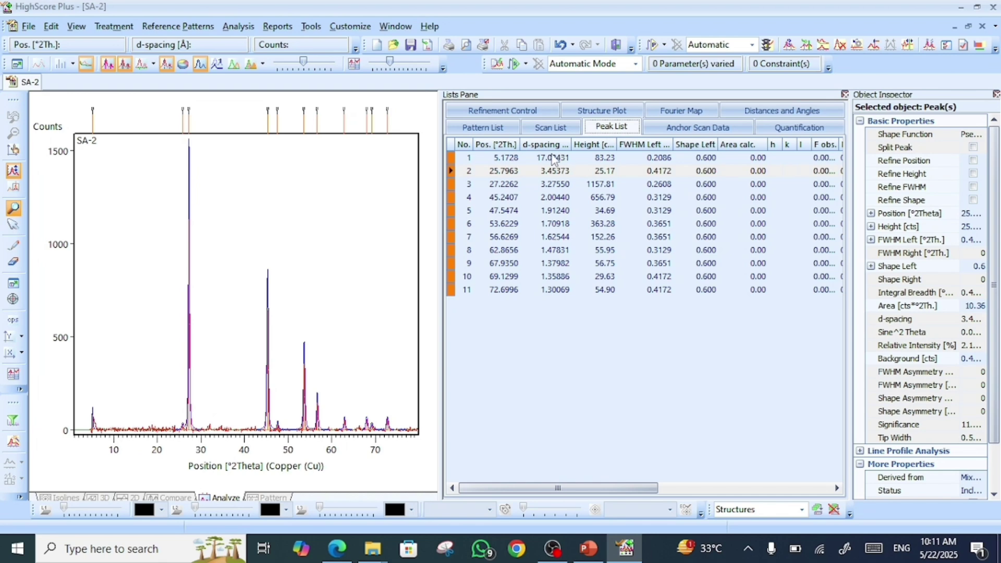
pyautogui.click(95, 416)
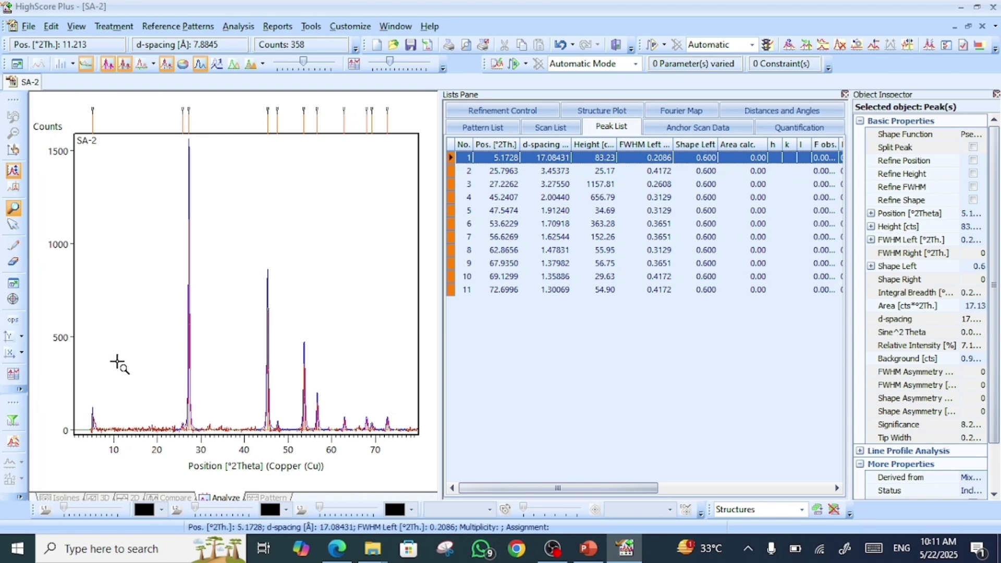
pyautogui.click(571, 150)
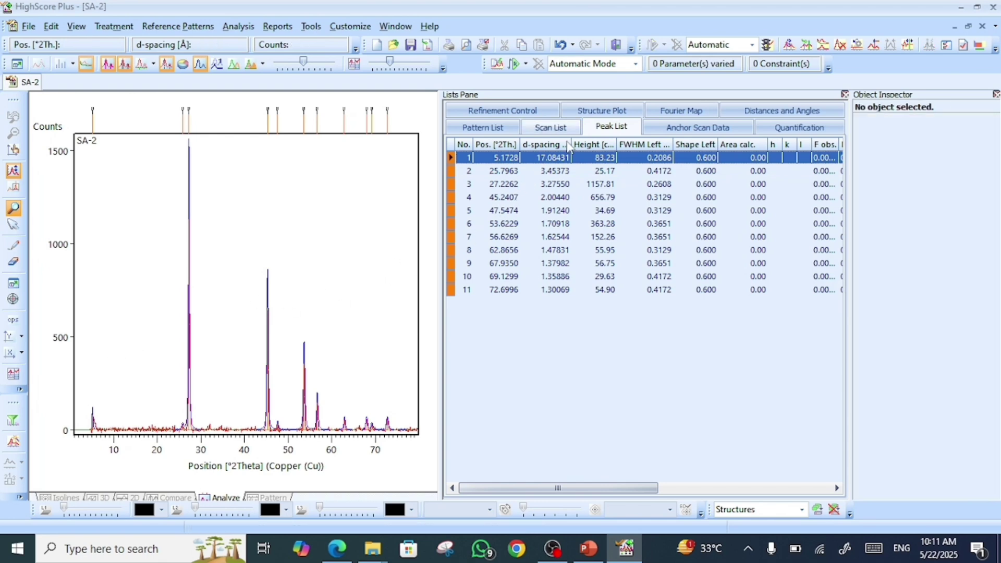
pyautogui.rightClick(554, 163)
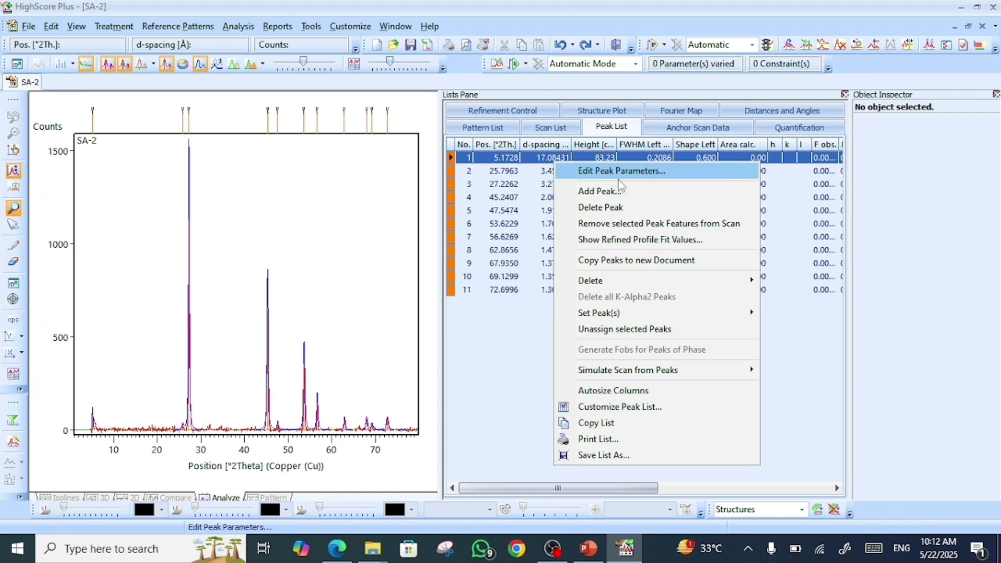
pyautogui.click(605, 208)
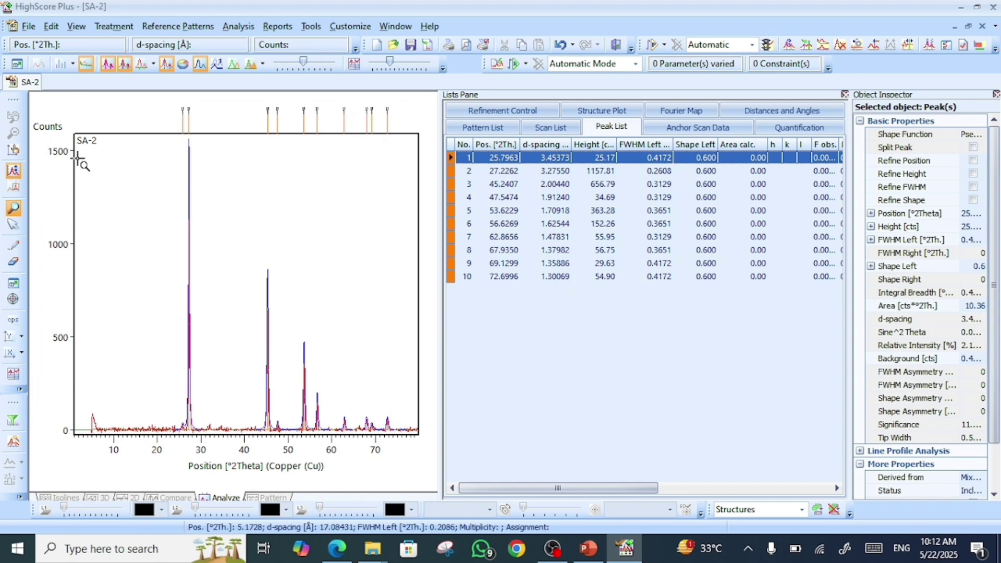
# - Retrieve reference patterns requiring Zn and Se, with all other elements excluded
pyautogui.click(198, 30)
pyautogui.moveTo(201, 44)
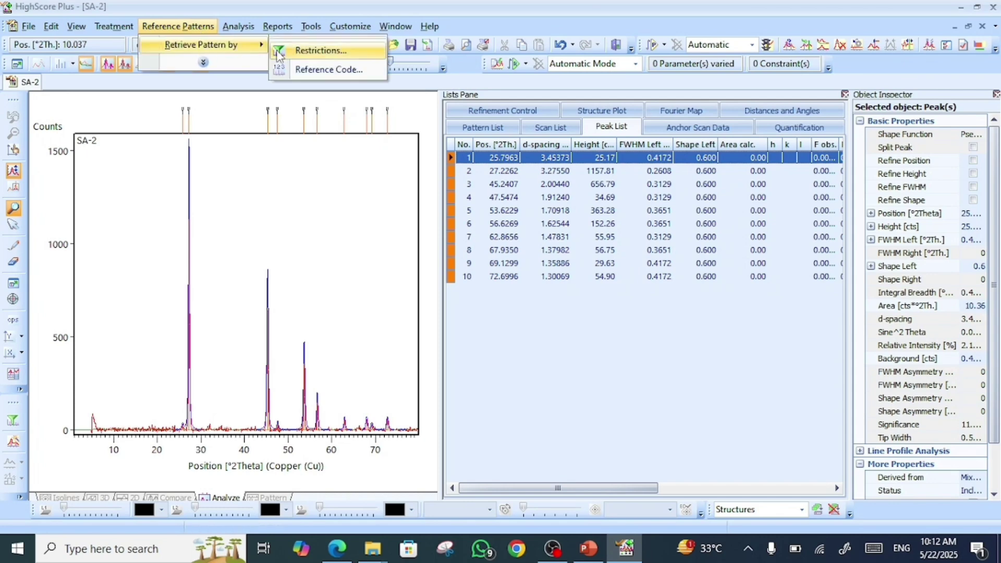
pyautogui.click(292, 52)
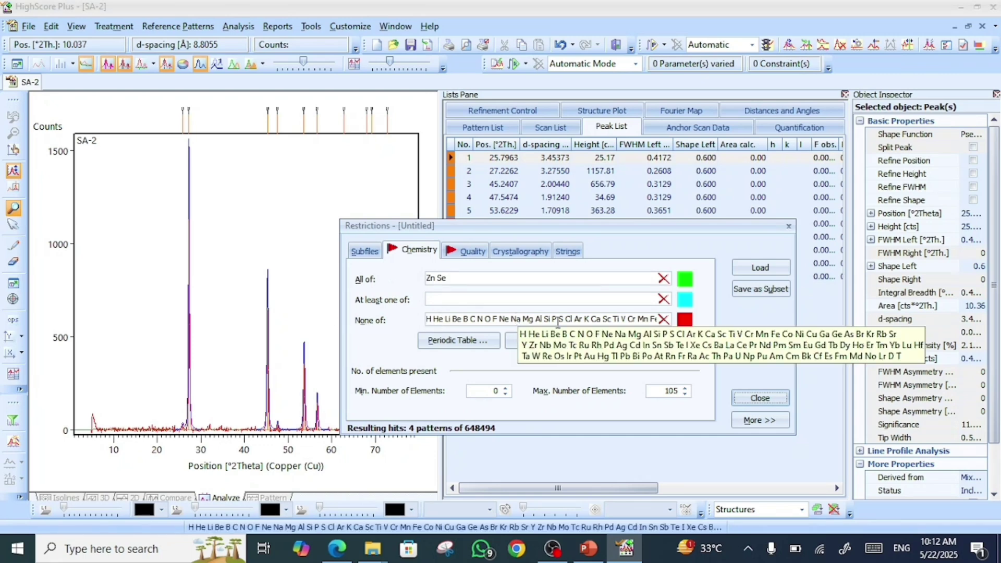
pyautogui.click(643, 341)
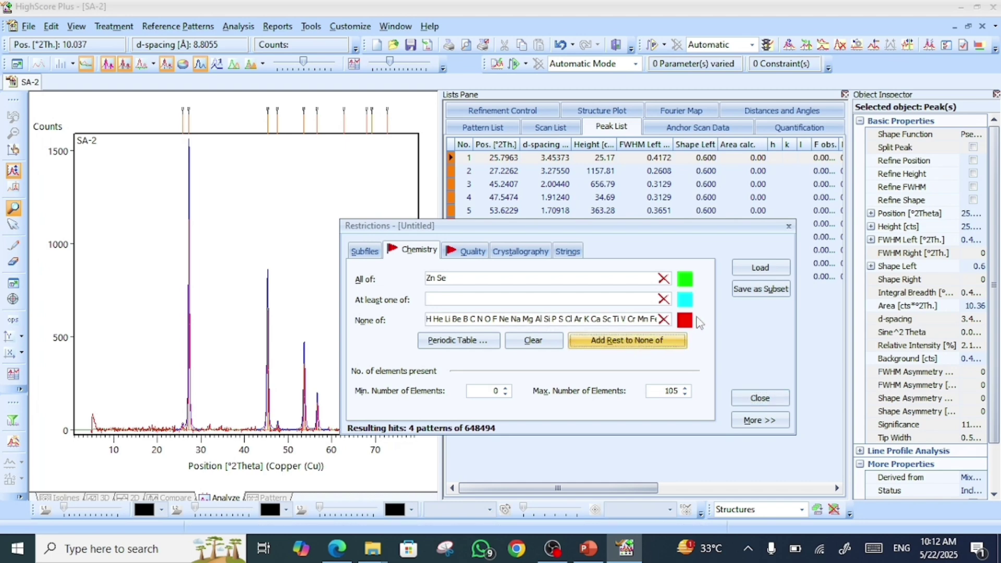
pyautogui.click(739, 272)
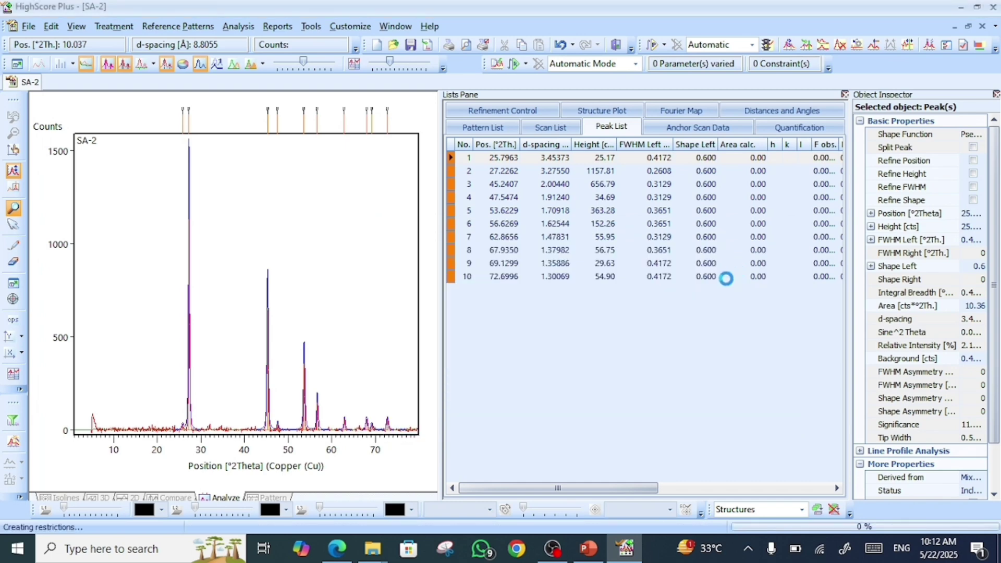
pyautogui.click(753, 401)
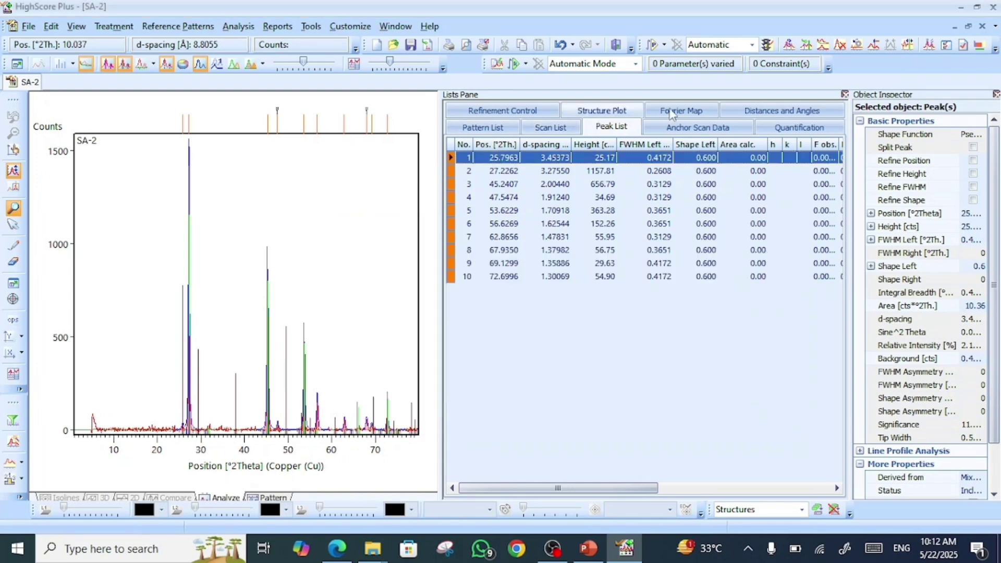
# - Inspect the 96-900-8880 and Stilleite patterns, then hide the Stilleite and Zn Se 96-153-9325 lines
pyautogui.click(483, 128)
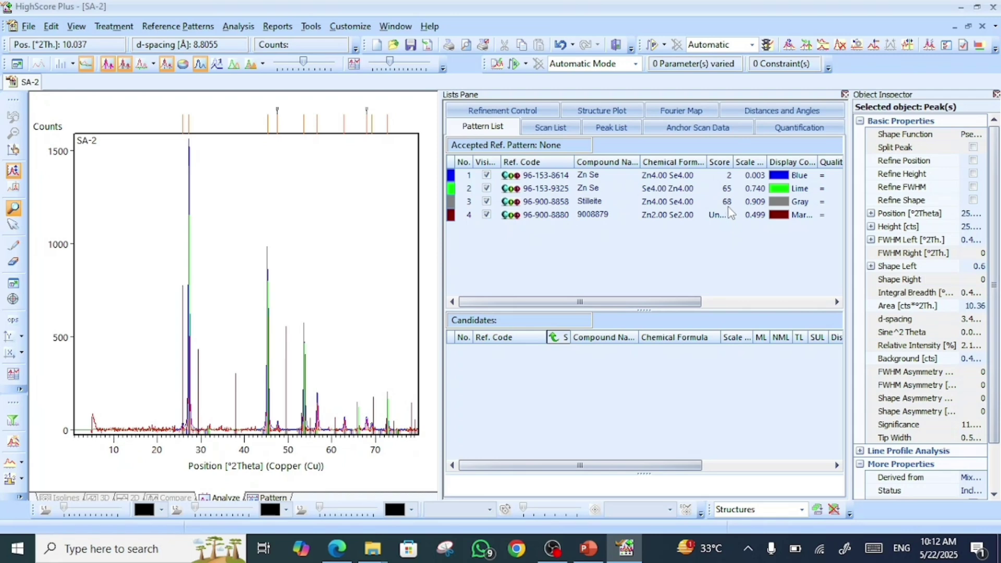
pyautogui.click(706, 214)
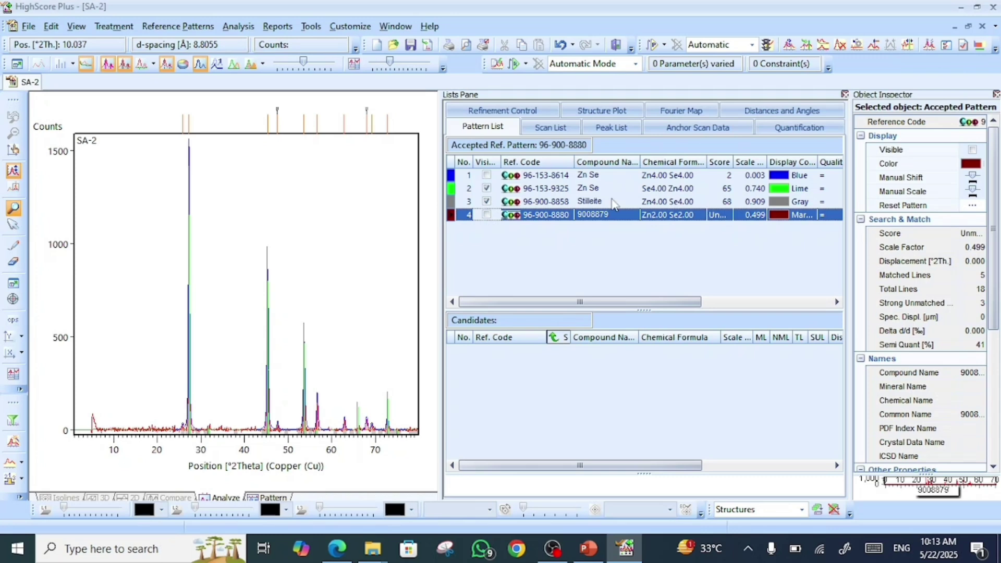
pyautogui.click(613, 202)
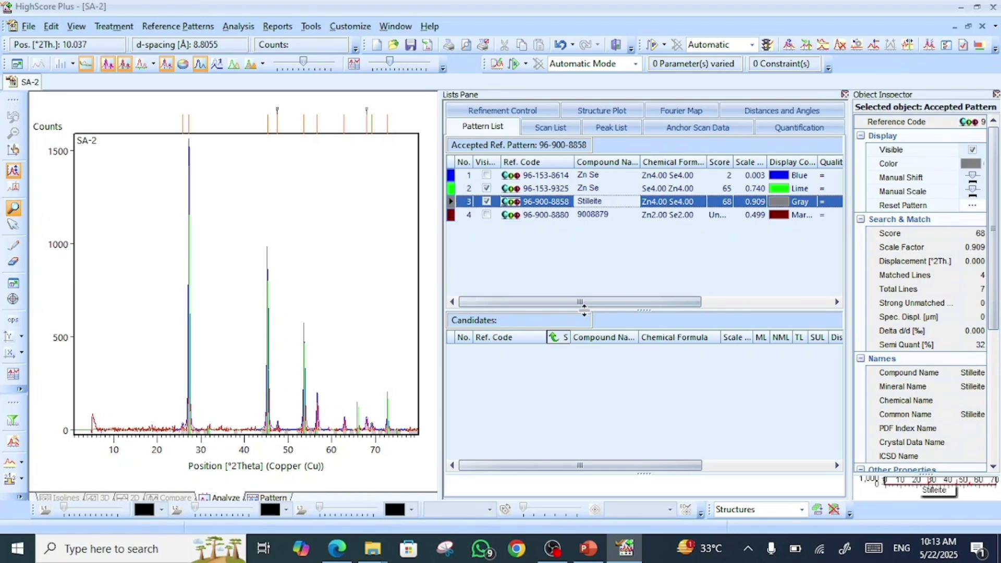
pyautogui.moveTo(584, 303); pyautogui.dragTo(743, 308)
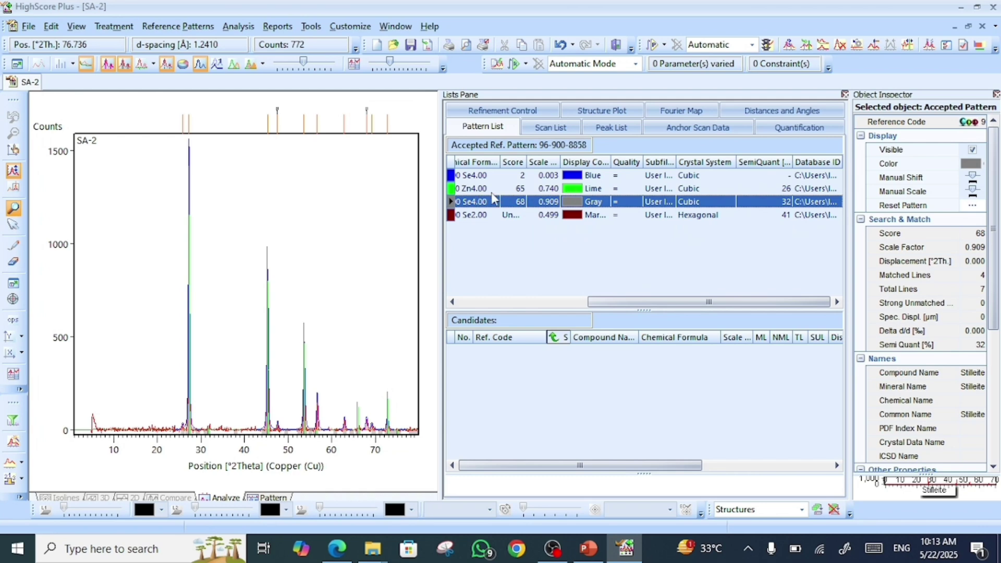
pyautogui.moveTo(655, 305); pyautogui.dragTo(534, 306)
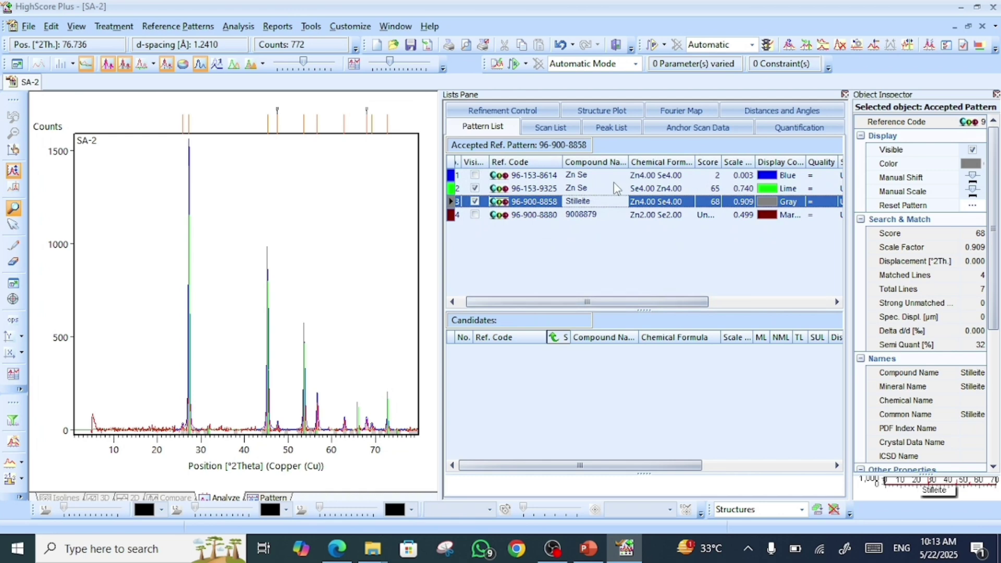
pyautogui.click(474, 201)
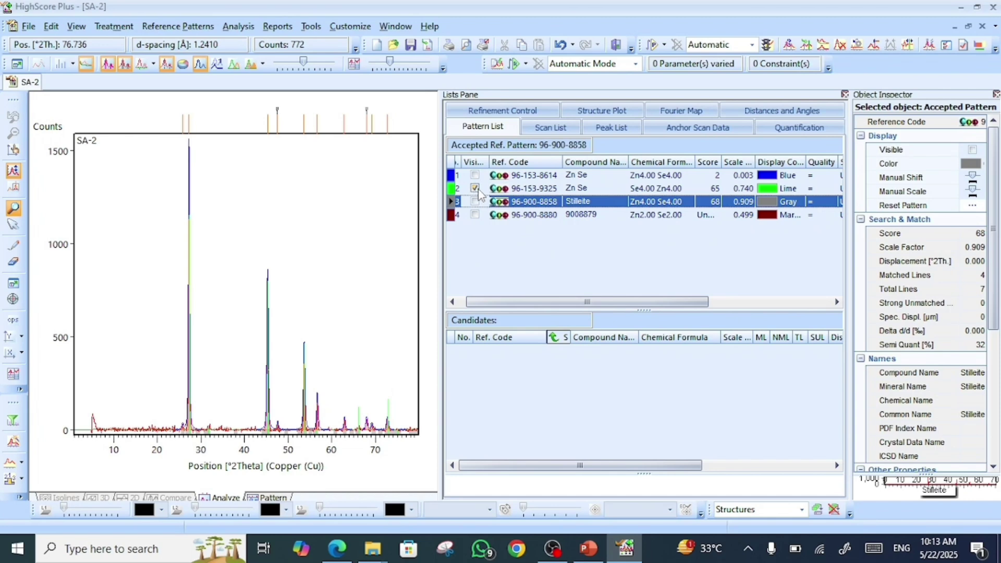
pyautogui.click(475, 187)
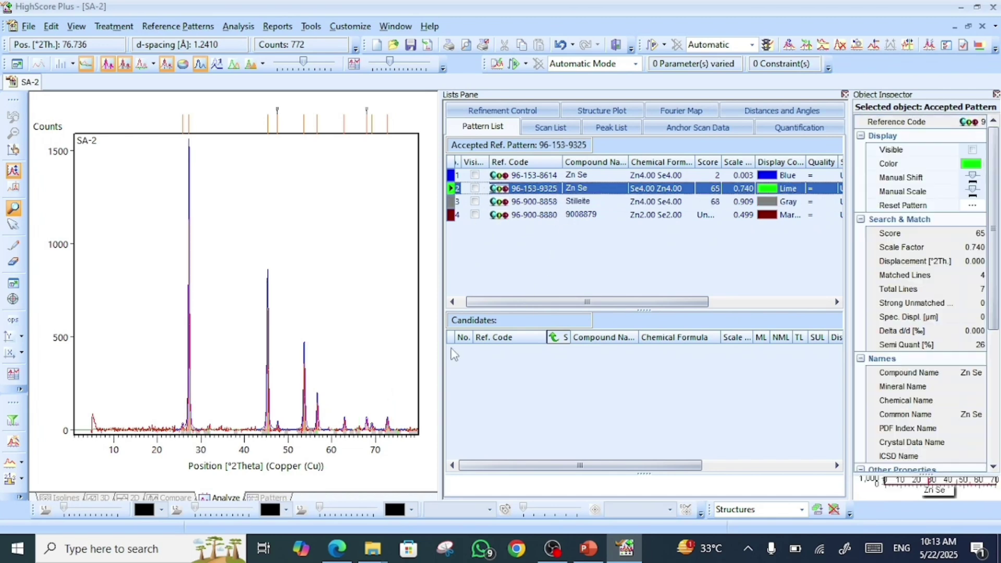
# - Simulate a scan from the Stilleite 96-900-8858 pattern and switch to the hairline cursor
pyautogui.rightClick(587, 205)
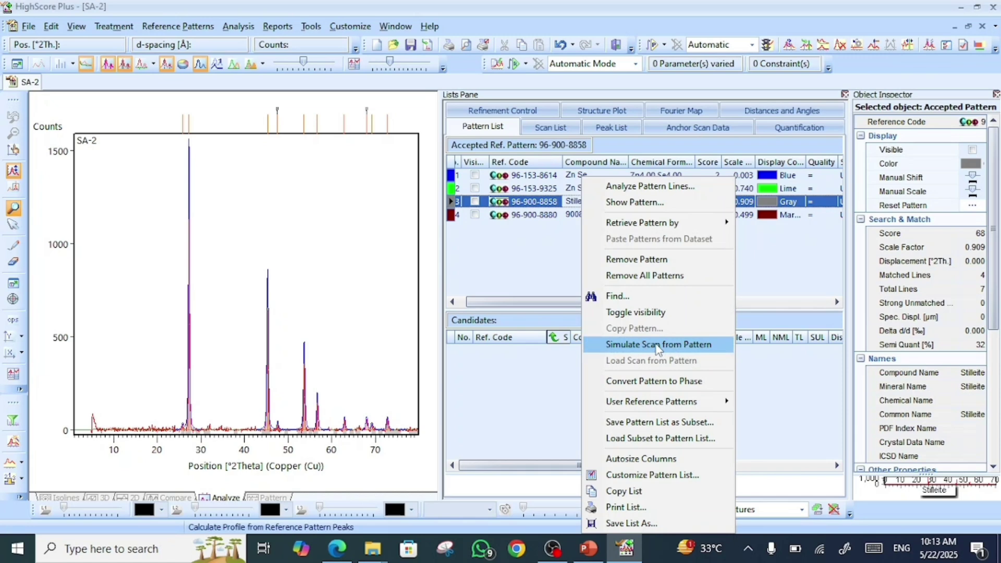
pyautogui.click(657, 345)
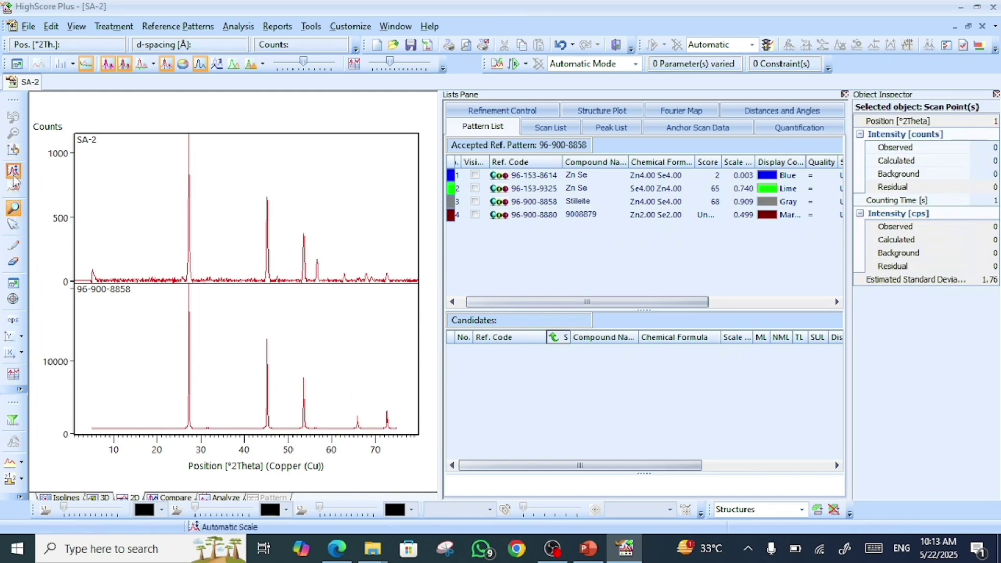
pyautogui.click(13, 298)
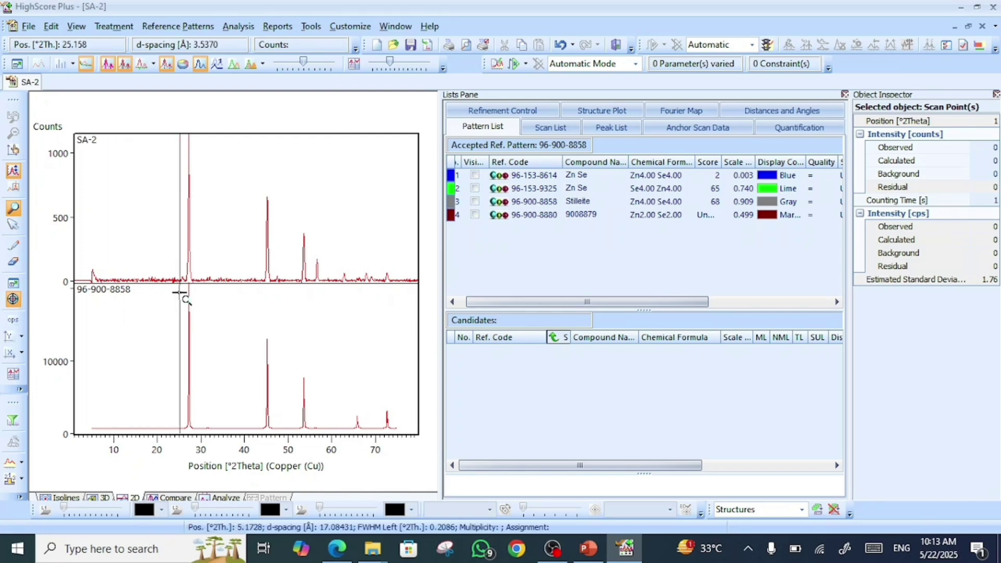